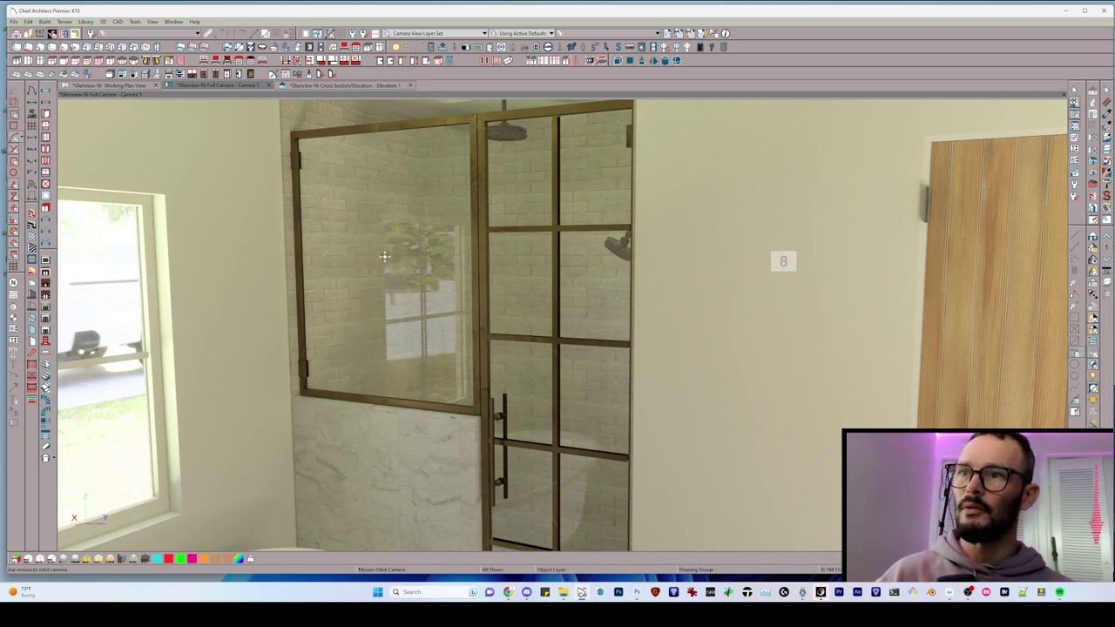
Orbit the camera around the shower door and fixed glass panel, and switch to the wall elevation view.
{"action": "left_click_drag", "start_coordinate": [381, 267], "coordinate": [477, 191]}
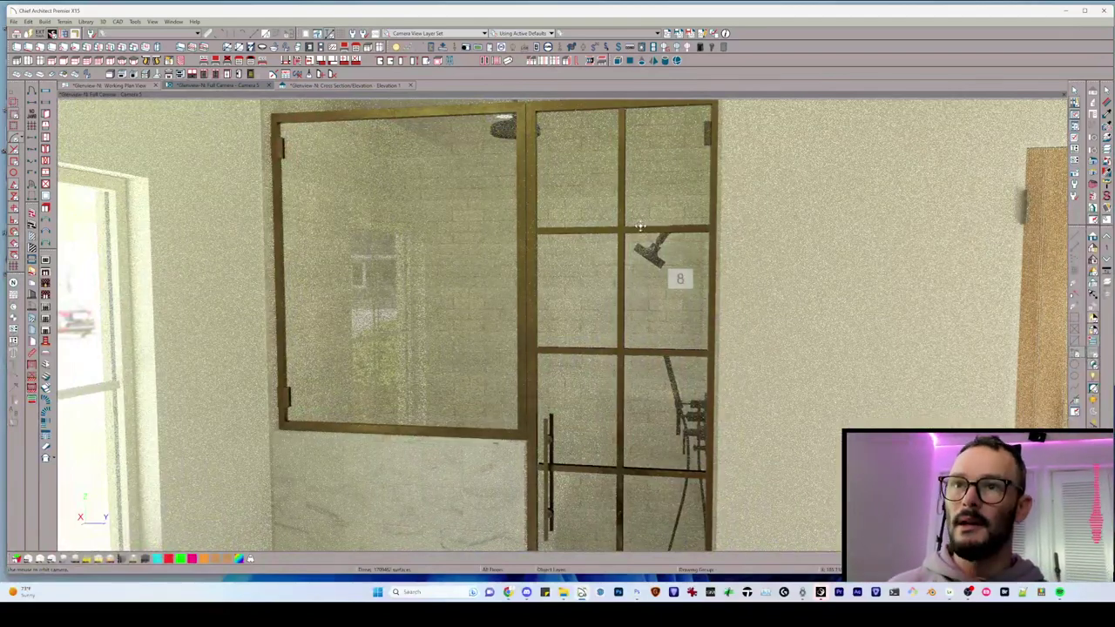
{"action": "left_click_drag", "start_coordinate": [643, 336], "coordinate": [635, 366]}
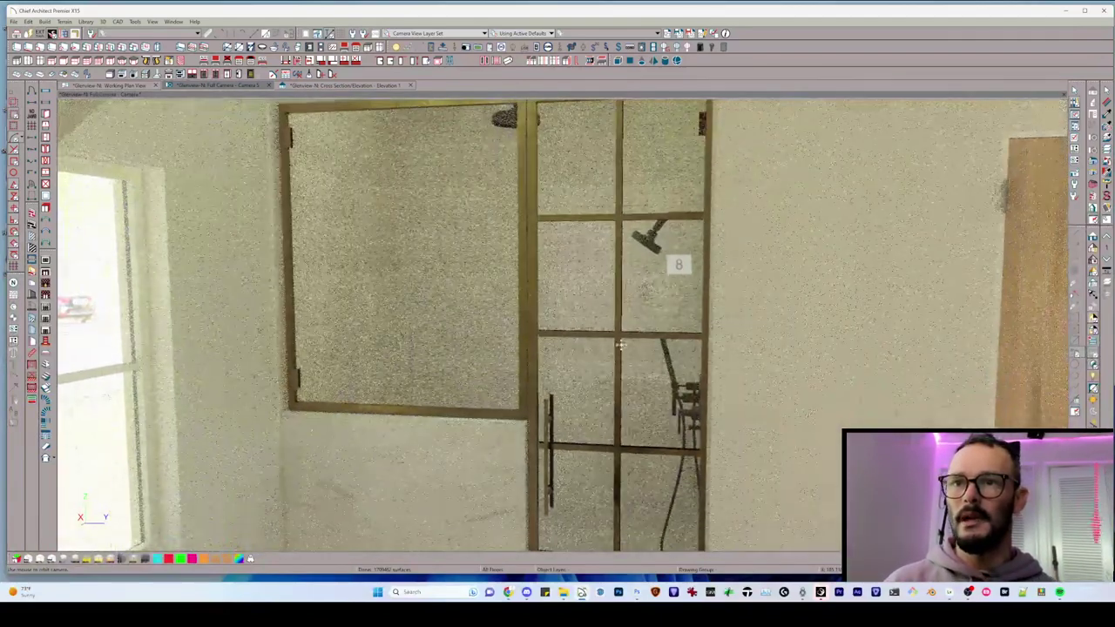
{"action": "left_click", "coordinate": [364, 85]}
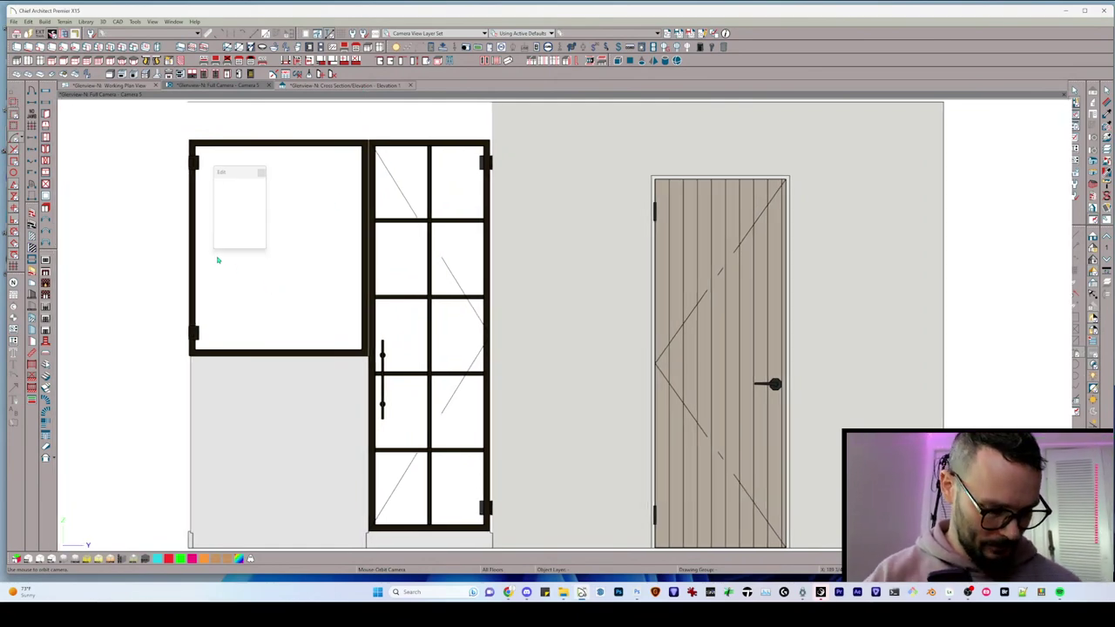
{"action": "key", "text": "ctrl+Tab"}
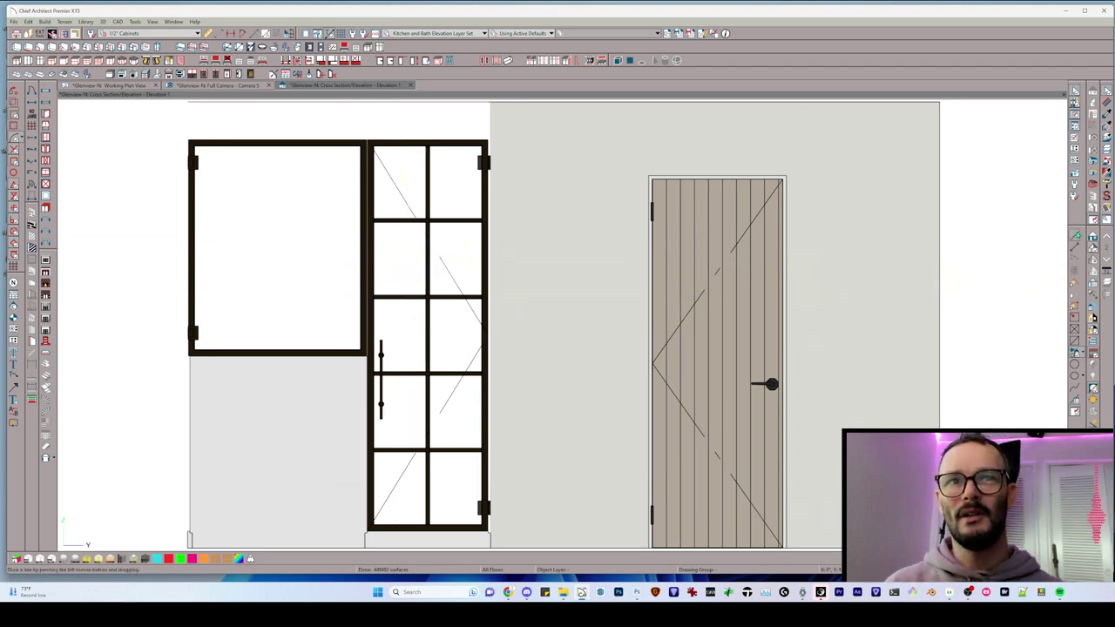
Check the muntin width in the shower door's lite settings without changing anything.
{"action": "scroll", "coordinate": [371, 301], "scroll_direction": "up", "scroll_amount": 5}
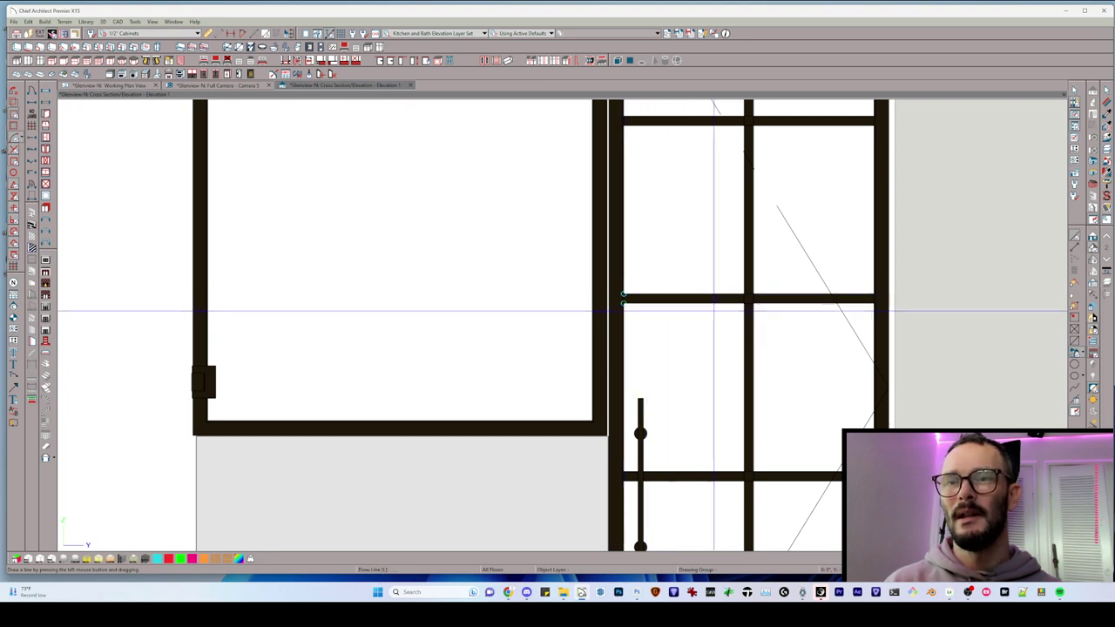
{"action": "double_click", "coordinate": [718, 315]}
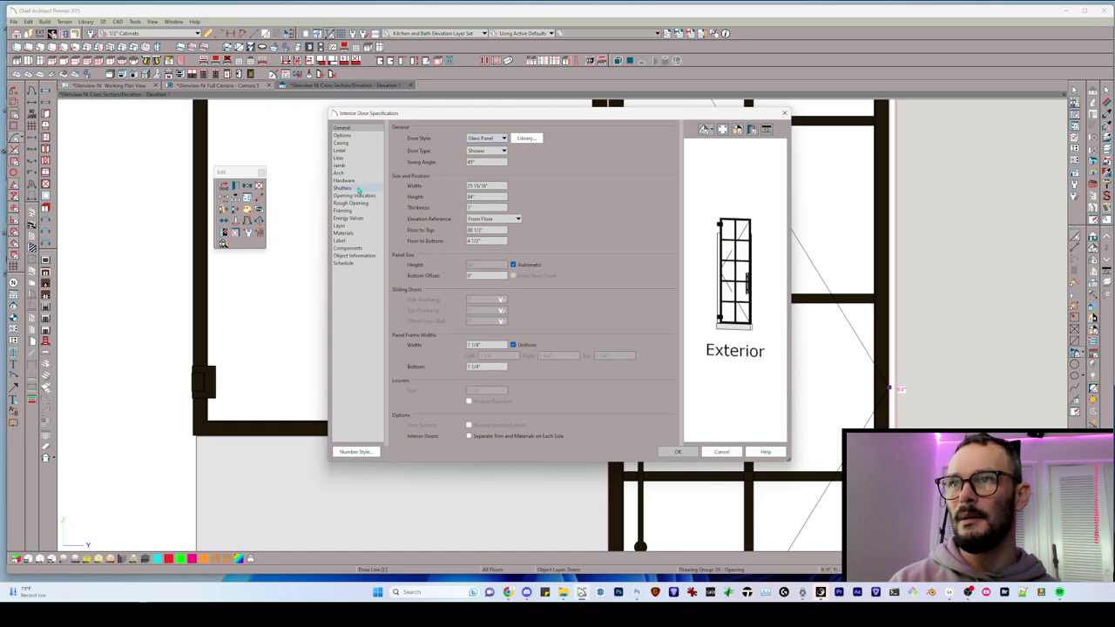
{"action": "left_click", "coordinate": [342, 158]}
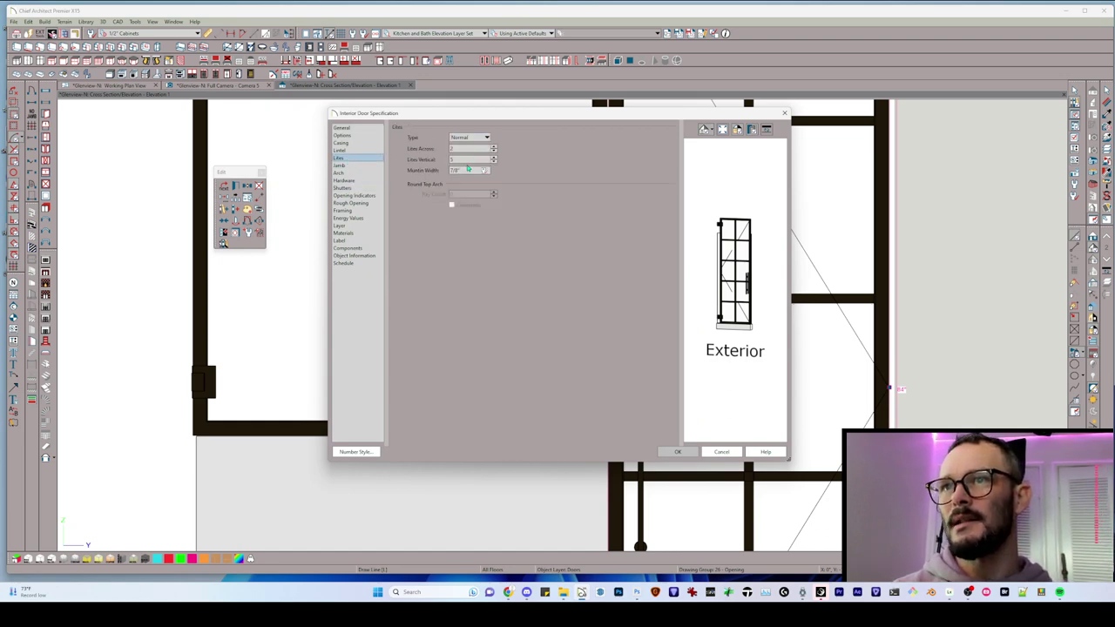
{"action": "left_click", "coordinate": [723, 453]}
Draw a horizontal CAD line from the lower edge of the shower door's second muntin across the fixed glass panel.
{"action": "right_click", "coordinate": [666, 312]}
{"action": "right_click", "coordinate": [666, 311]}
{"action": "left_click", "coordinate": [643, 333]}
{"action": "left_click_drag", "start_coordinate": [644, 304], "coordinate": [275, 316]}
{"action": "left_click", "coordinate": [381, 304]}
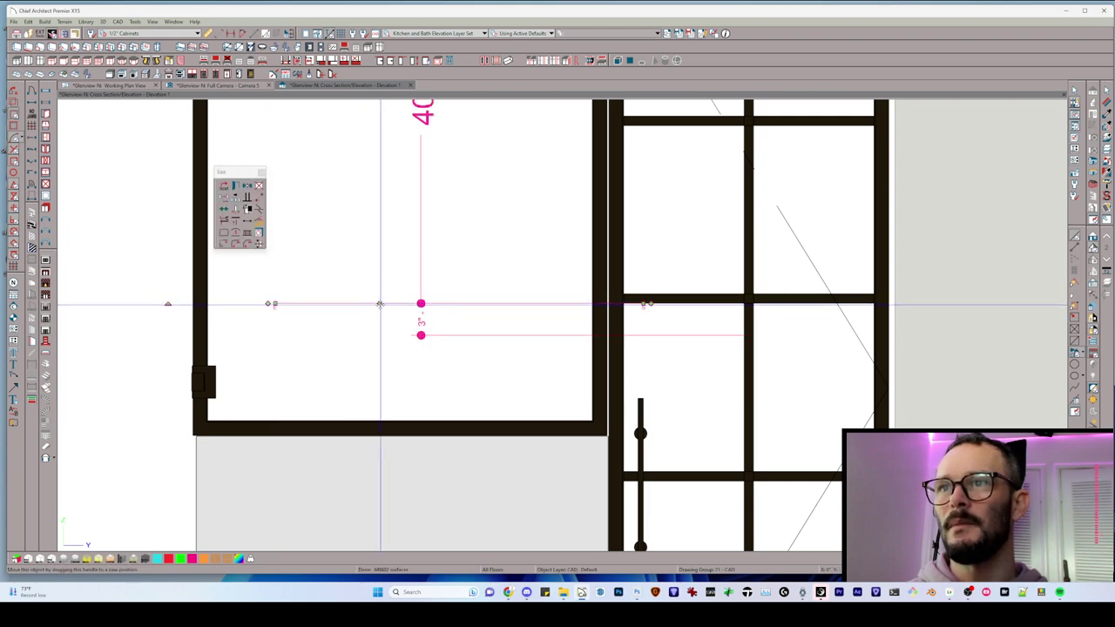
Move the horizontal line up 7/16 inch and fit its ends to the fixed panel's inner frame edges.
{"action": "left_click_drag", "start_coordinate": [380, 305], "coordinate": [370, 270]}
{"action": "key", "text": "Tab"}
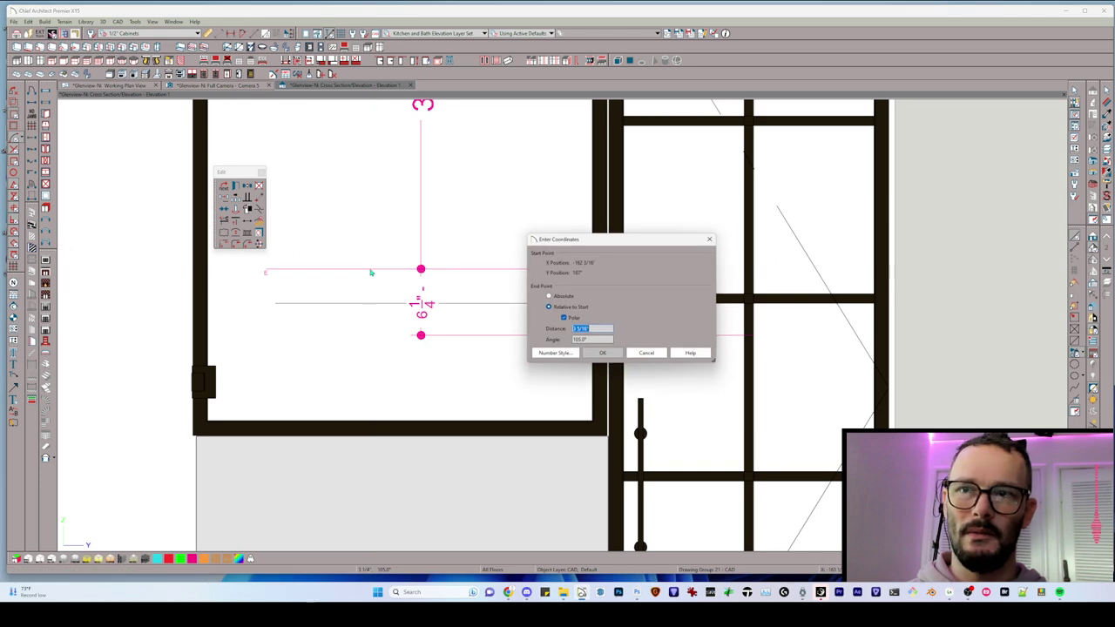
{"action": "type", "text": "3/4"}
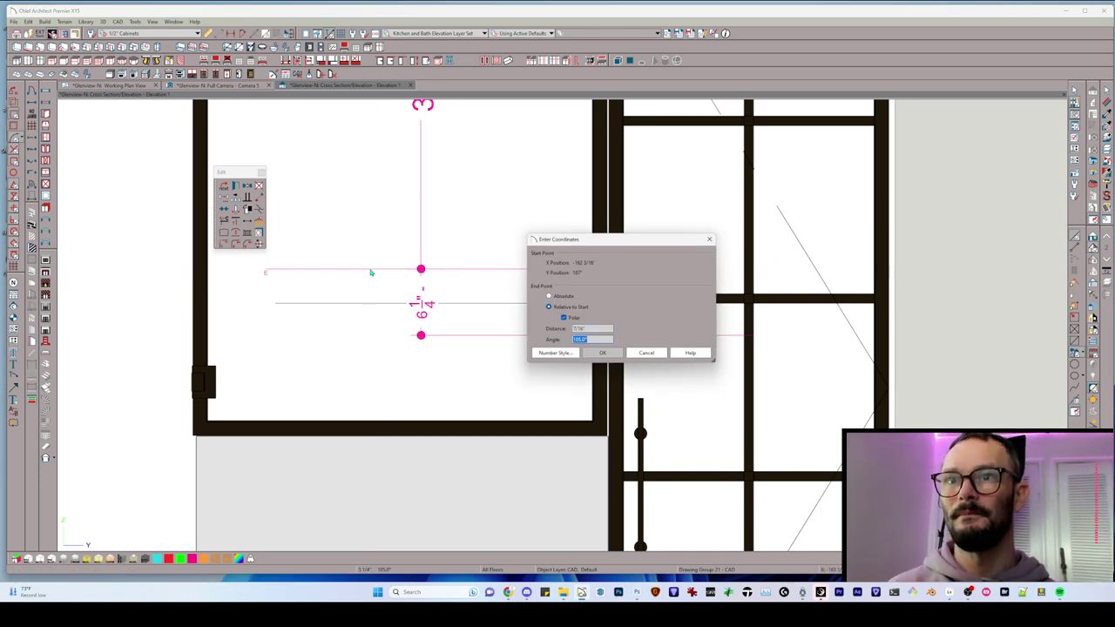
{"action": "key", "text": "Return"}
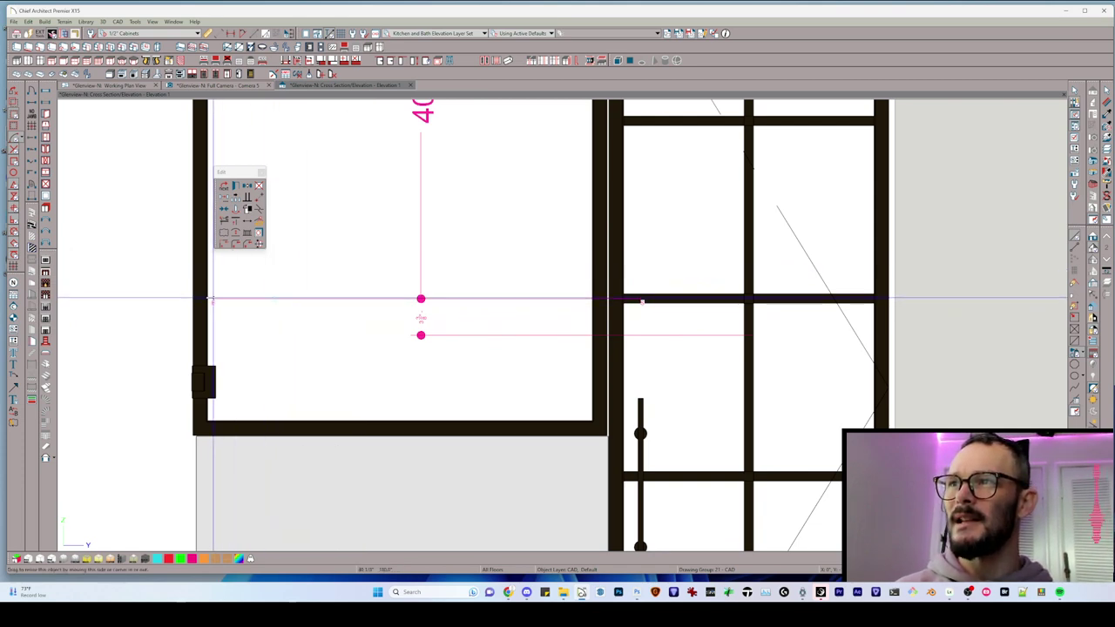
{"action": "left_click", "coordinate": [208, 299]}
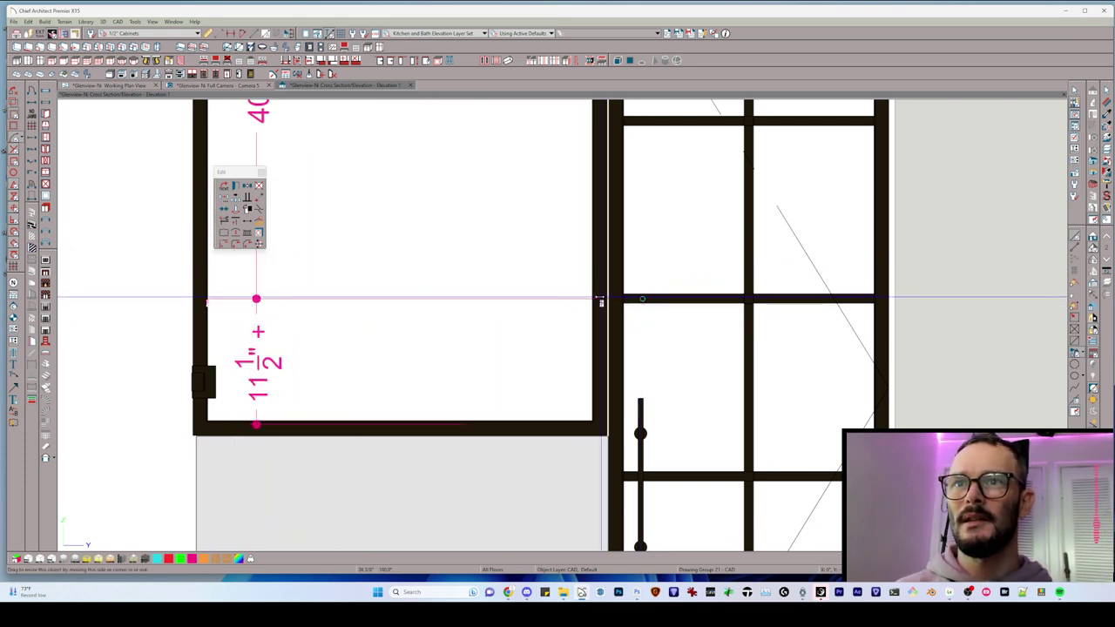
{"action": "left_click_drag", "start_coordinate": [595, 303], "coordinate": [593, 298]}
Copy the horizontal line upward and point-to-point move the copy to the lower edge of the door's top muntin.
{"action": "scroll", "coordinate": [557, 283], "scroll_direction": "down", "scroll_amount": 3}
{"action": "middle_click_drag", "start_coordinate": [527, 217], "coordinate": [566, 349]}
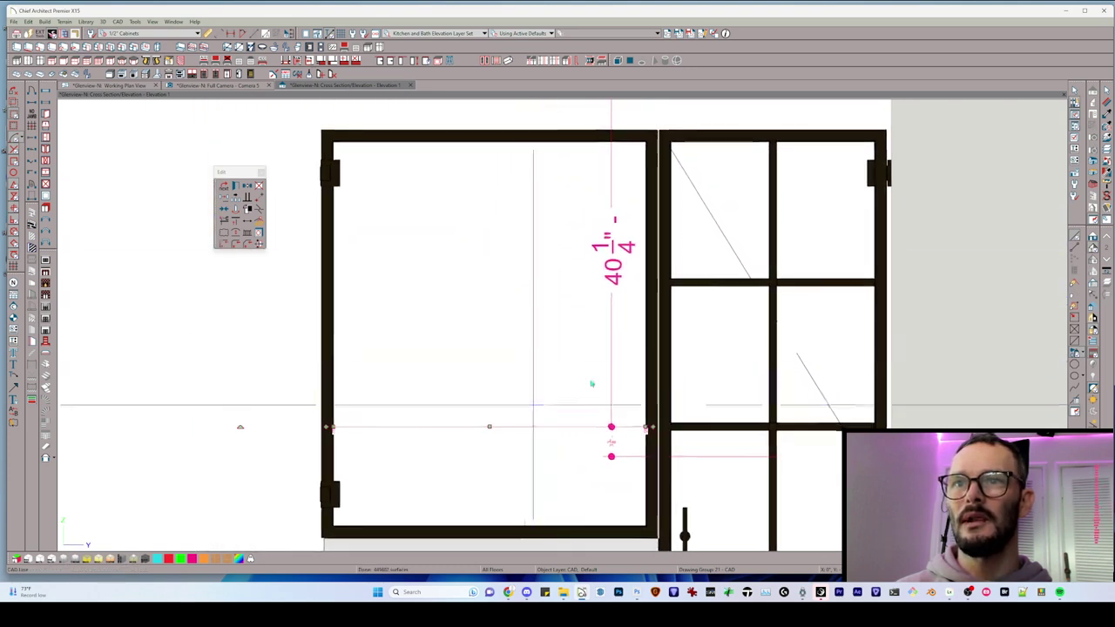
{"action": "key", "text": "m"}
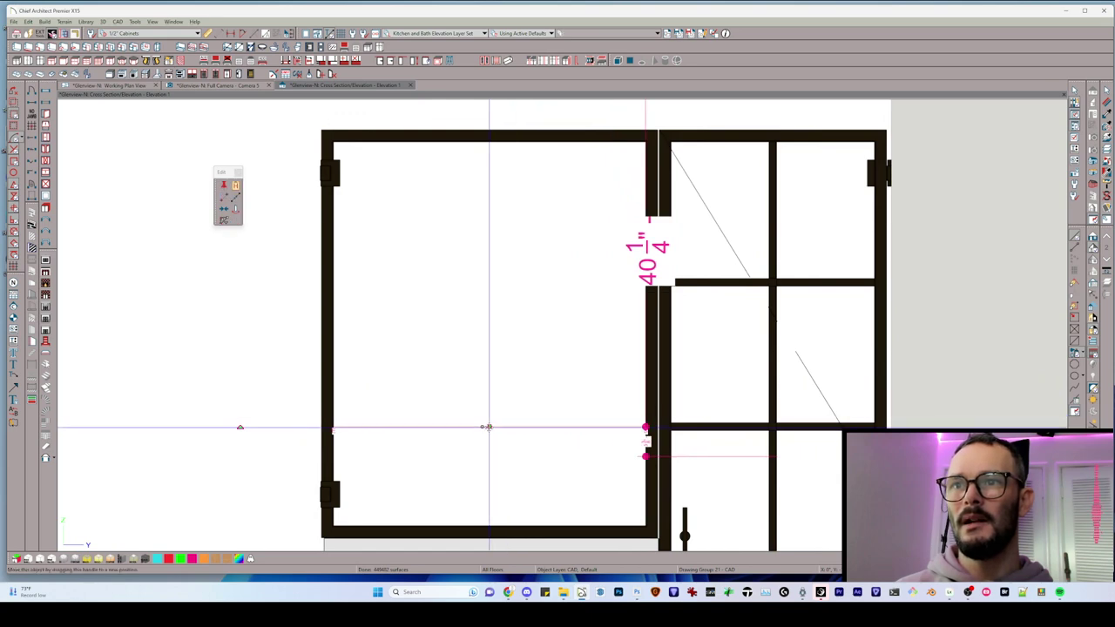
{"action": "left_click_drag", "start_coordinate": [487, 427], "coordinate": [488, 286]}
{"action": "scroll", "coordinate": [659, 259], "scroll_direction": "up", "scroll_amount": 4}
{"action": "key", "text": "m"}
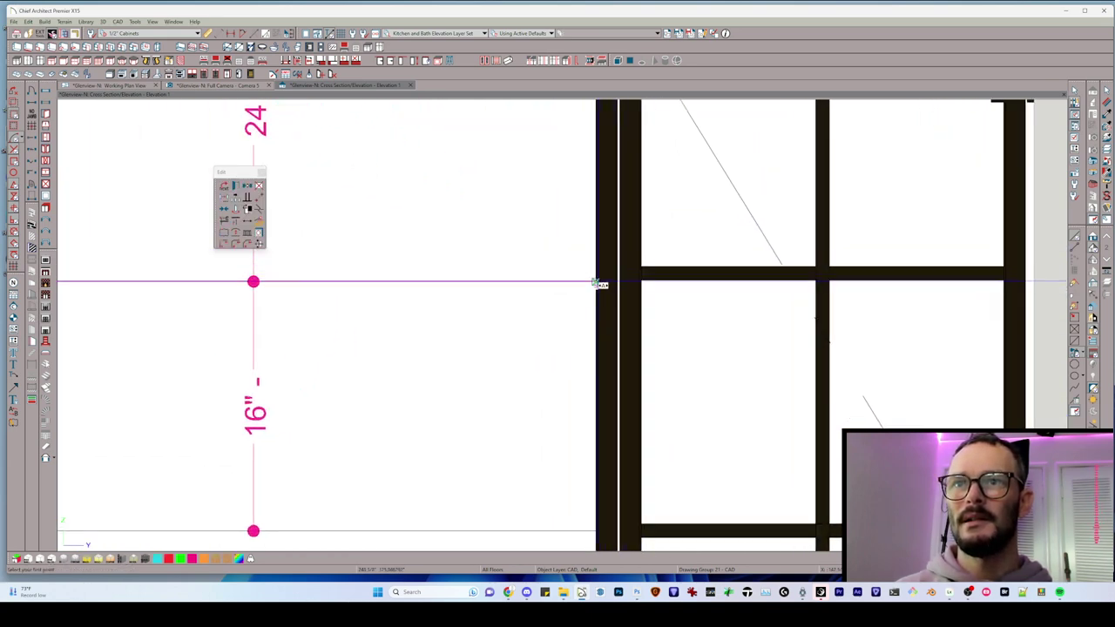
{"action": "left_click", "coordinate": [598, 281]}
{"action": "left_click", "coordinate": [650, 279]}
{"action": "scroll", "coordinate": [649, 282], "scroll_direction": "down", "scroll_amount": 3}
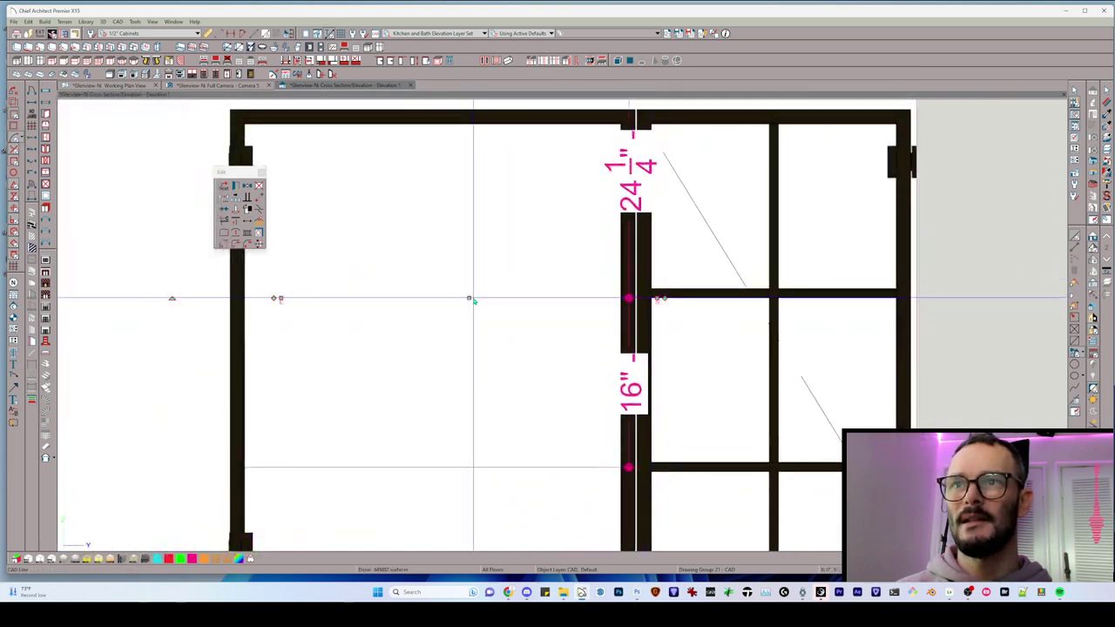
Raise the copied line freehand and point-to-point move it back to the lower edge of the door's top muntin.
{"action": "left_click_drag", "start_coordinate": [471, 298], "coordinate": [470, 281]}
{"action": "key", "text": "Tab"}
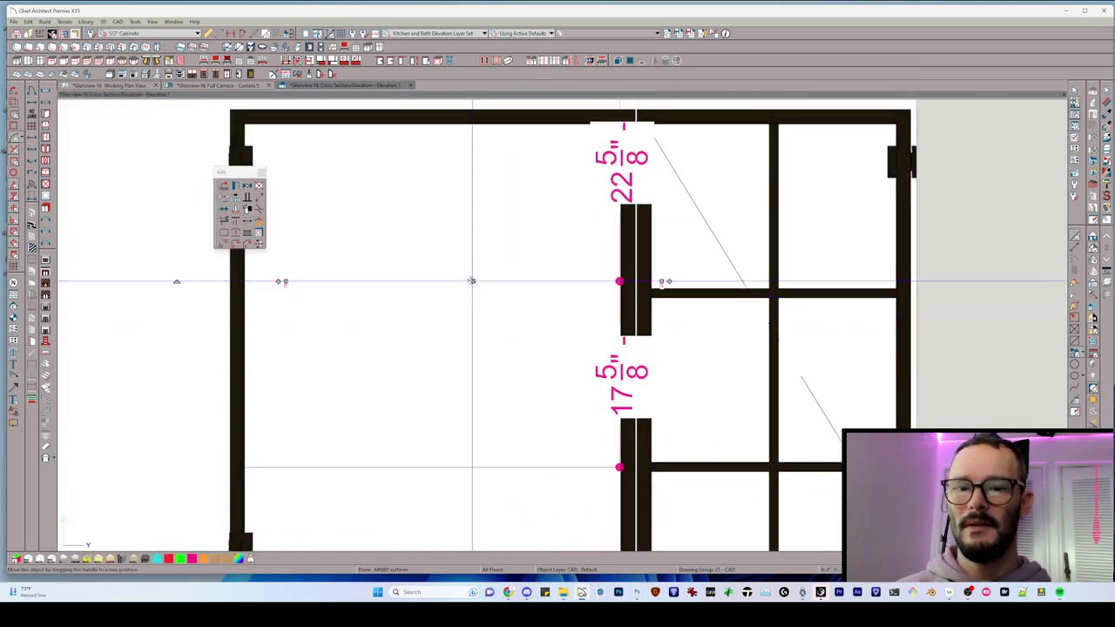
{"action": "scroll", "coordinate": [687, 280], "scroll_direction": "up", "scroll_amount": 1}
{"action": "key", "text": "m"}
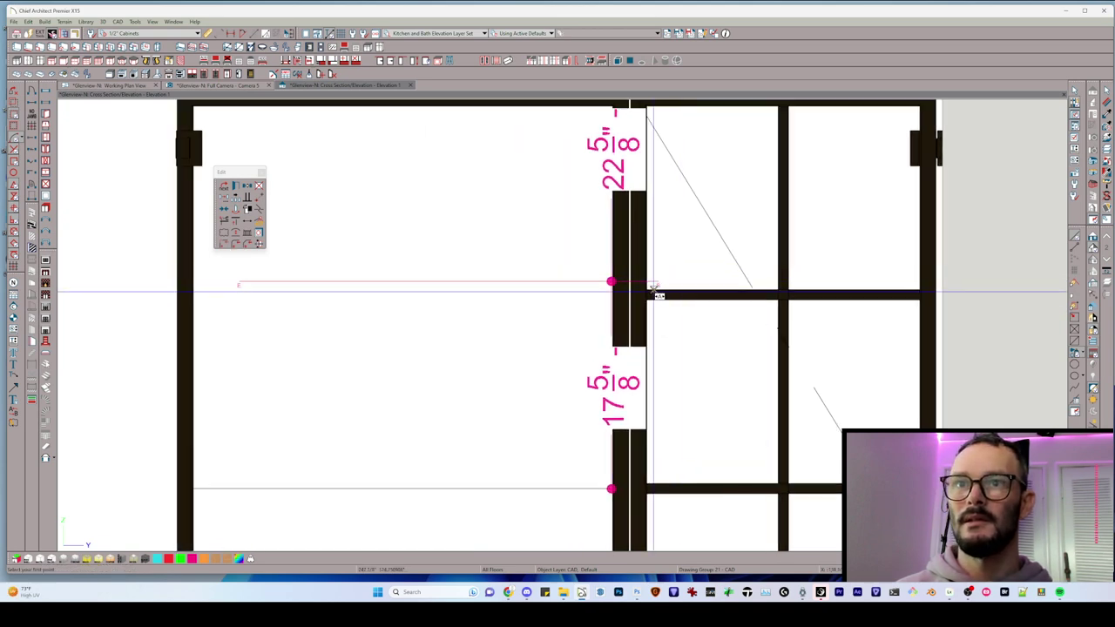
{"action": "left_click", "coordinate": [659, 282]}
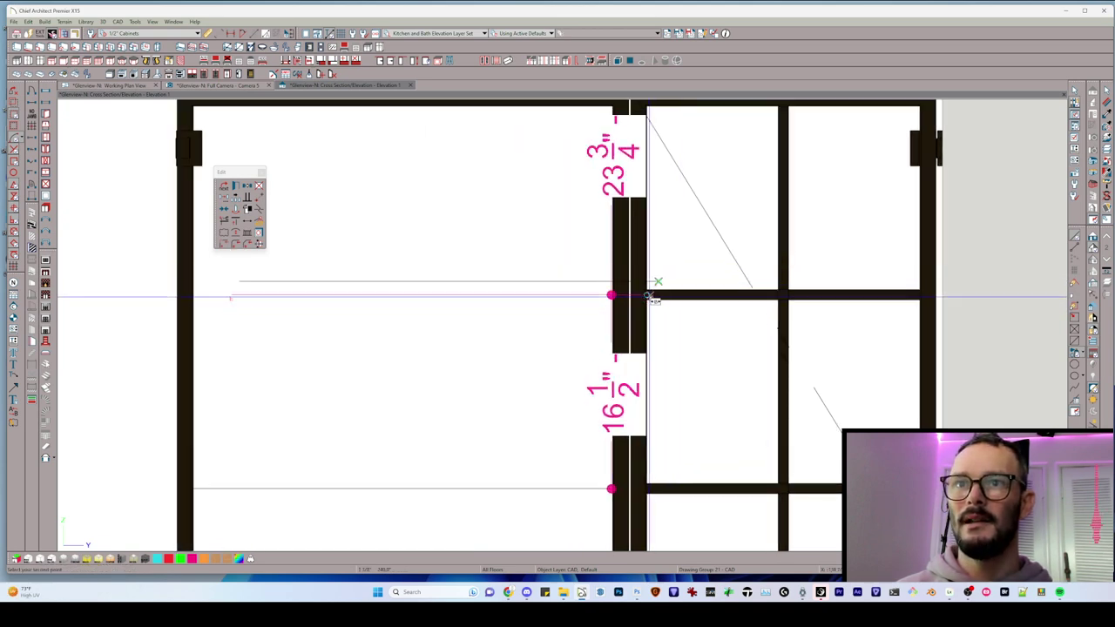
{"action": "scroll", "coordinate": [647, 301], "scroll_direction": "up", "scroll_amount": 2}
{"action": "scroll", "coordinate": [649, 303], "scroll_direction": "down", "scroll_amount": 4}
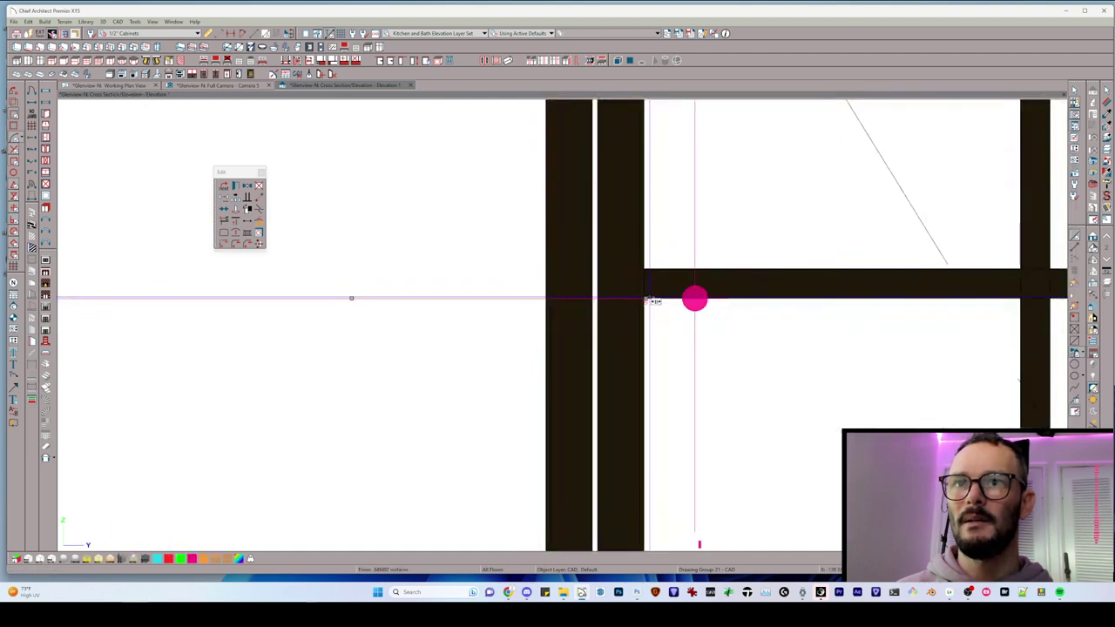
{"action": "scroll", "coordinate": [473, 331], "scroll_direction": "down", "scroll_amount": 2}
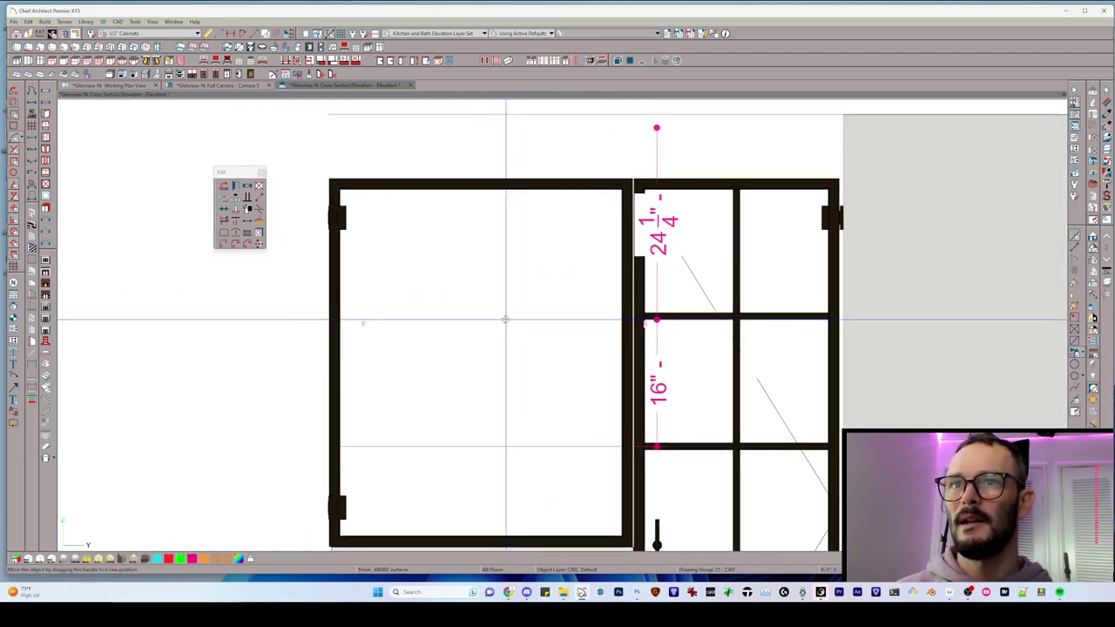
Move the copied line 7/16 inch at 90° and fit its ends to the fixed panel's inner frame edges.
{"action": "left_click_drag", "start_coordinate": [506, 319], "coordinate": [506, 304]}
{"action": "key", "text": "Tab"}
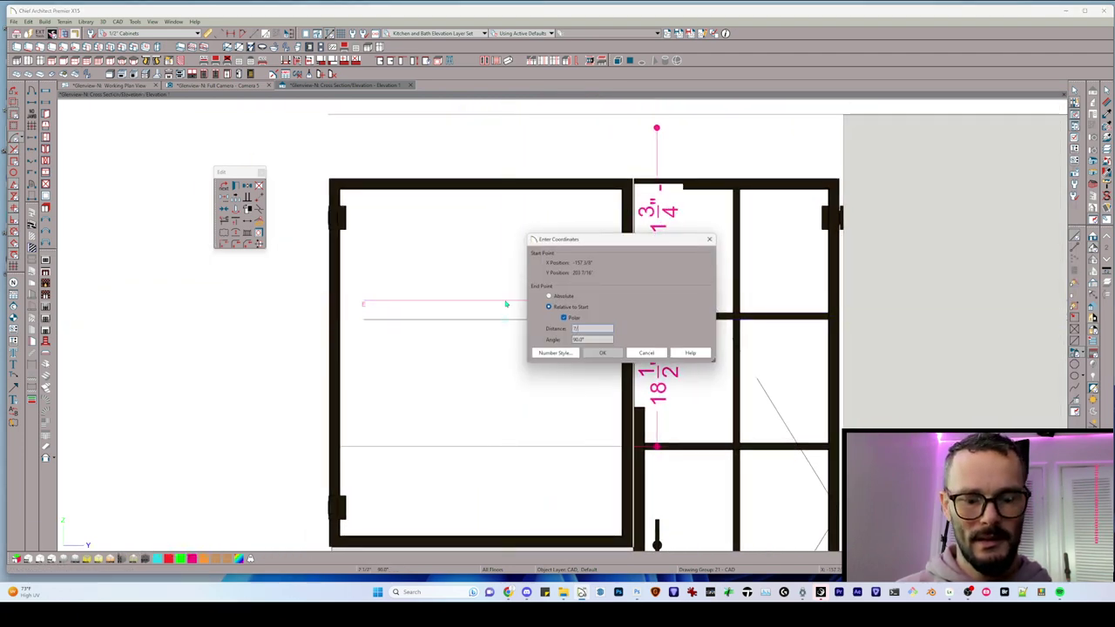
{"action": "type", "text": "7/16"}
{"action": "key", "text": "Return"}
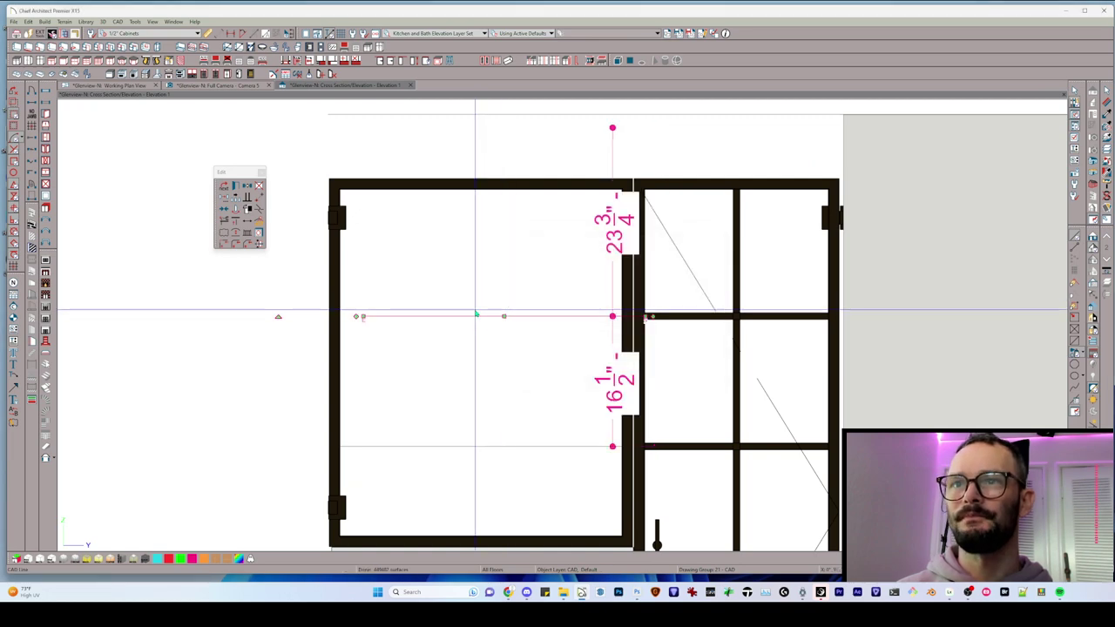
{"action": "middle_click", "coordinate": [503, 449]}
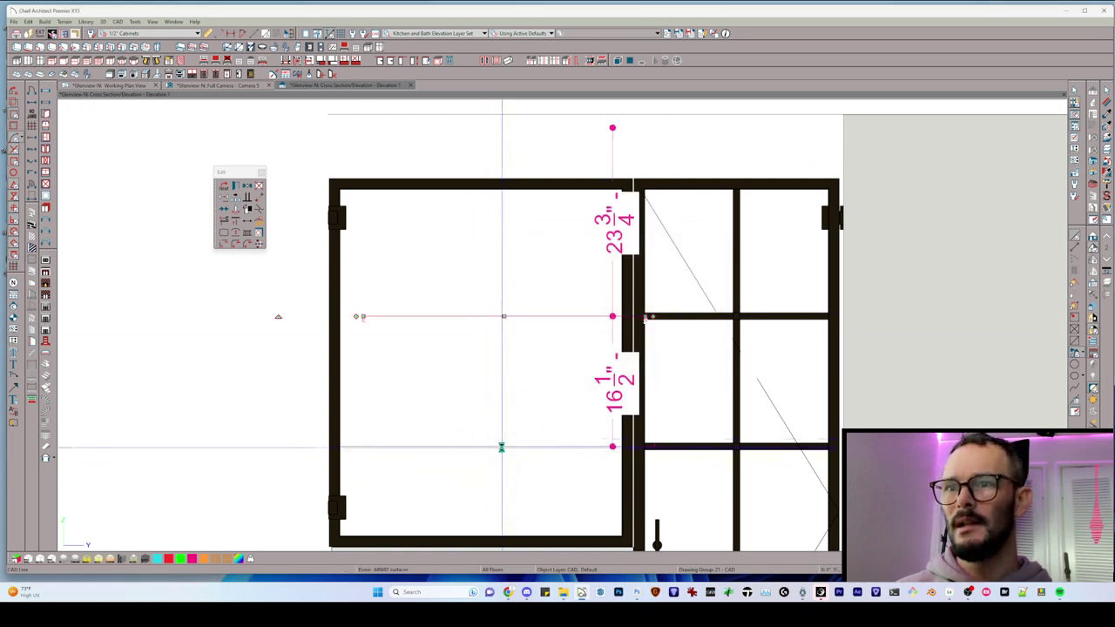
{"action": "middle_click", "coordinate": [501, 448]}
{"action": "left_click", "coordinate": [478, 468]}
{"action": "left_click_drag", "start_coordinate": [480, 448], "coordinate": [480, 359]}
{"action": "key", "text": "ctrl+z"}
{"action": "scroll", "coordinate": [492, 396], "scroll_direction": "down", "scroll_amount": 1}
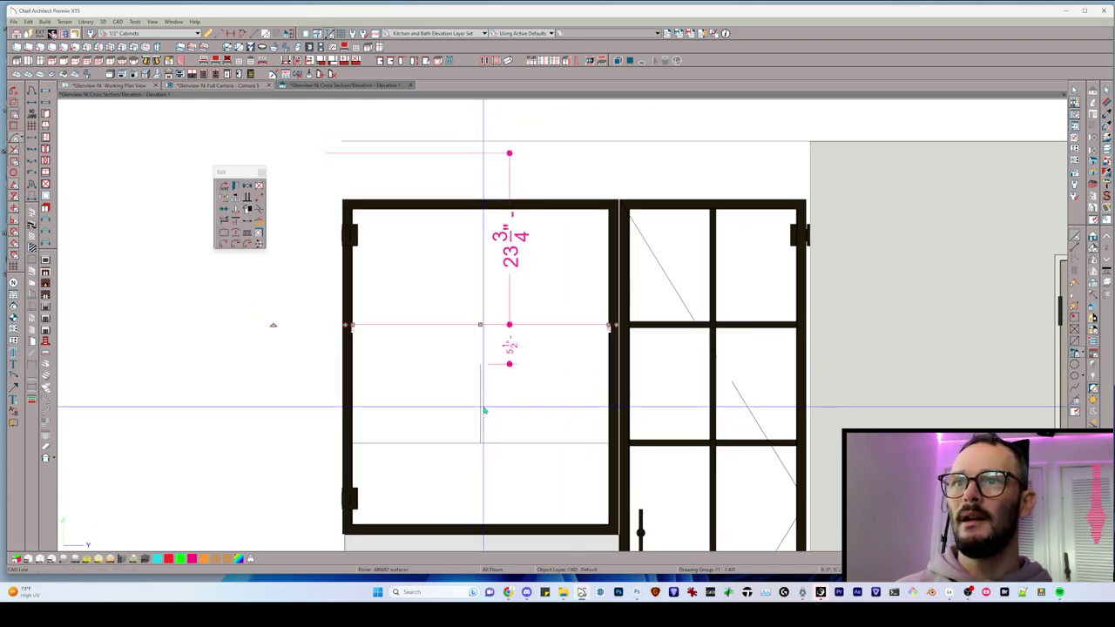
{"action": "left_click", "coordinate": [481, 406]}
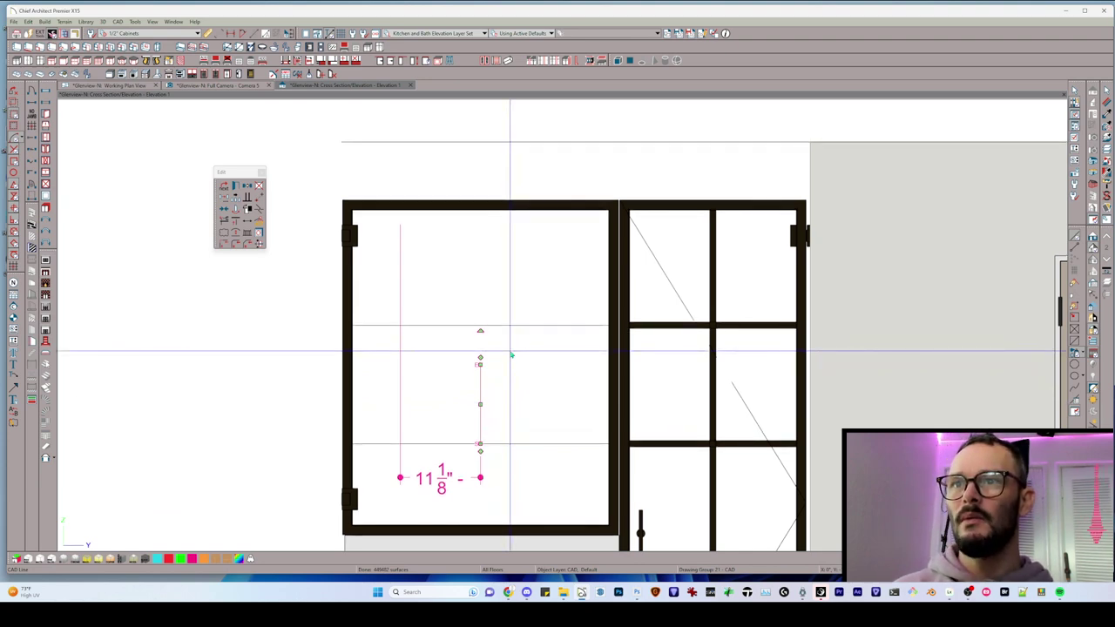
{"action": "left_click", "coordinate": [479, 350]}
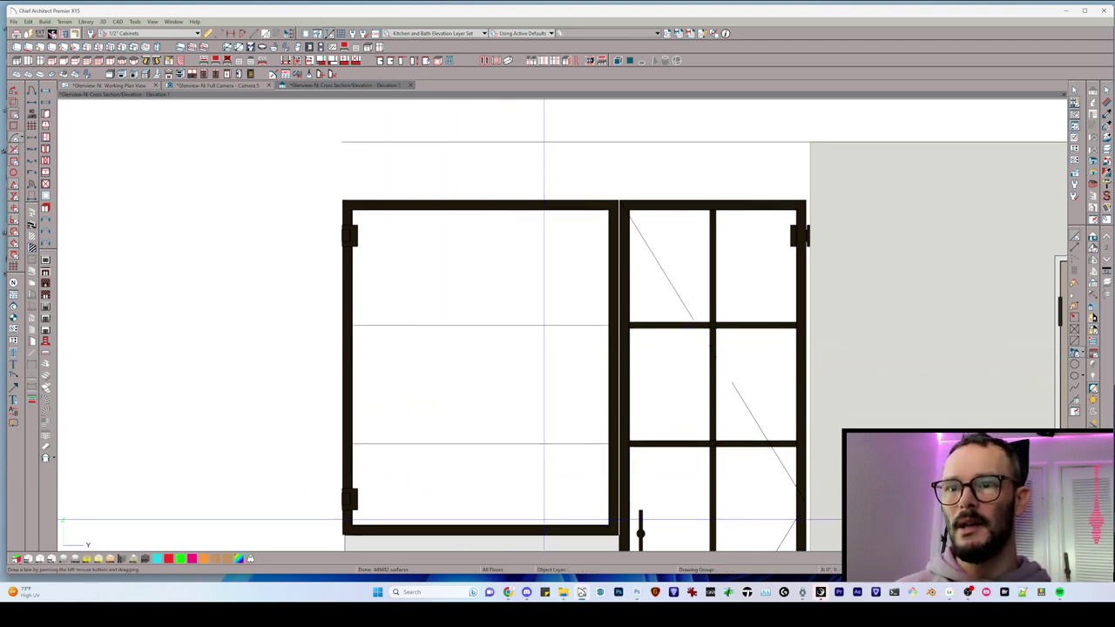
Draw a full-height vertical line inside the fixed panel's frame and place a copy about 15 1/8 inches to its left.
{"action": "left_click_drag", "start_coordinate": [545, 524], "coordinate": [545, 210]}
{"action": "left_click", "coordinate": [545, 262]}
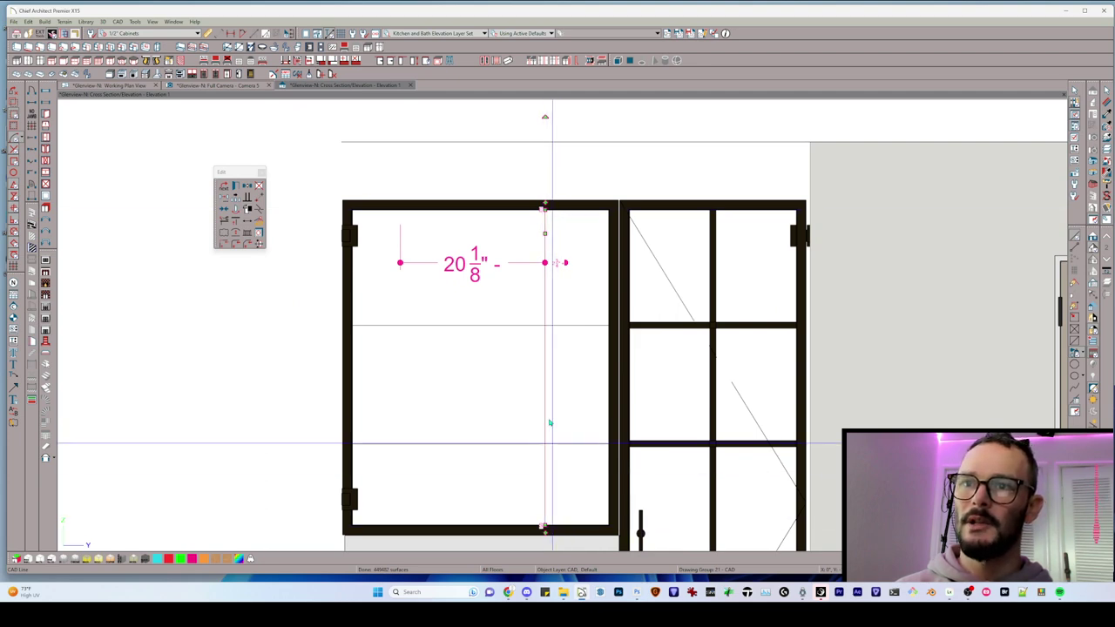
{"action": "key", "text": "c"}
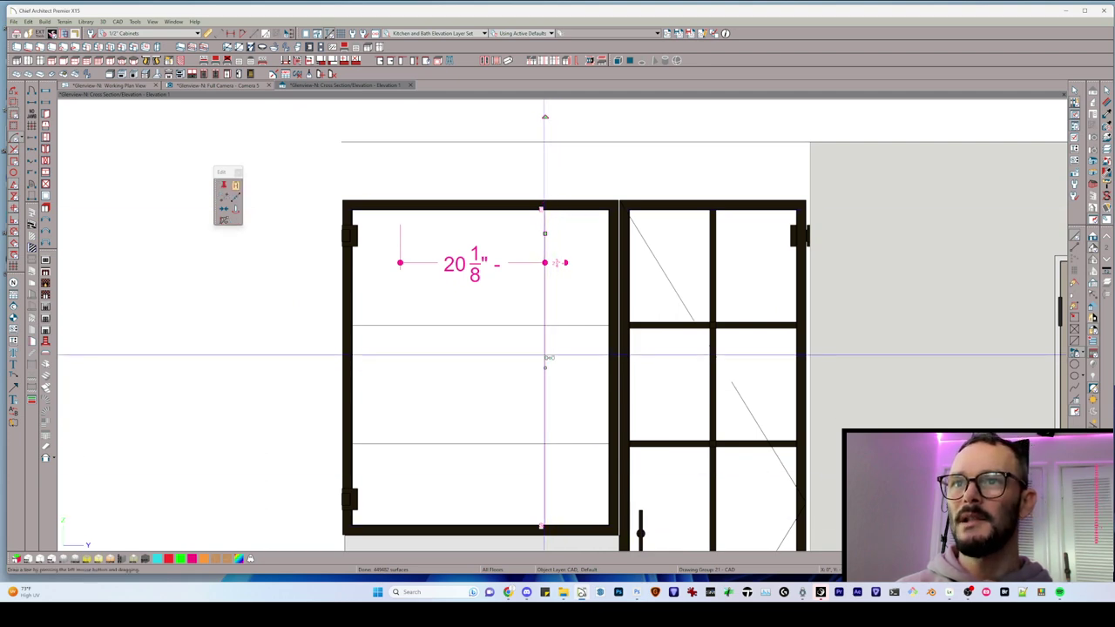
{"action": "left_click_drag", "start_coordinate": [545, 234], "coordinate": [436, 227]}
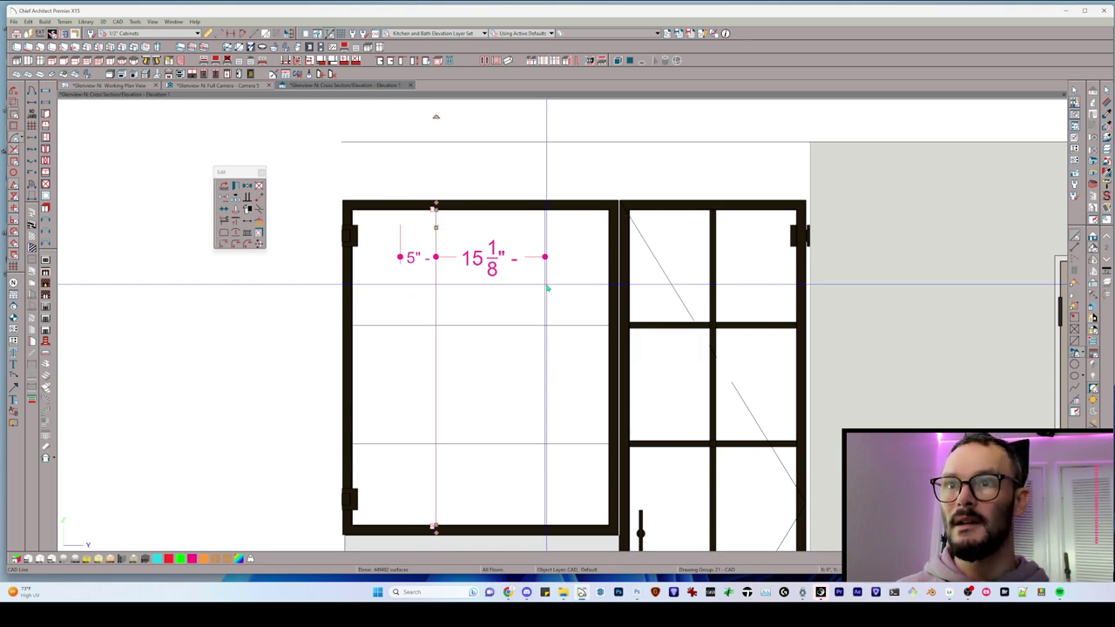
Try to distribute the two vertical lines' centers evenly between the endpoints of the upper horizontal line, with no alignment.
{"action": "left_click", "coordinate": [546, 288], "text": "shift"}
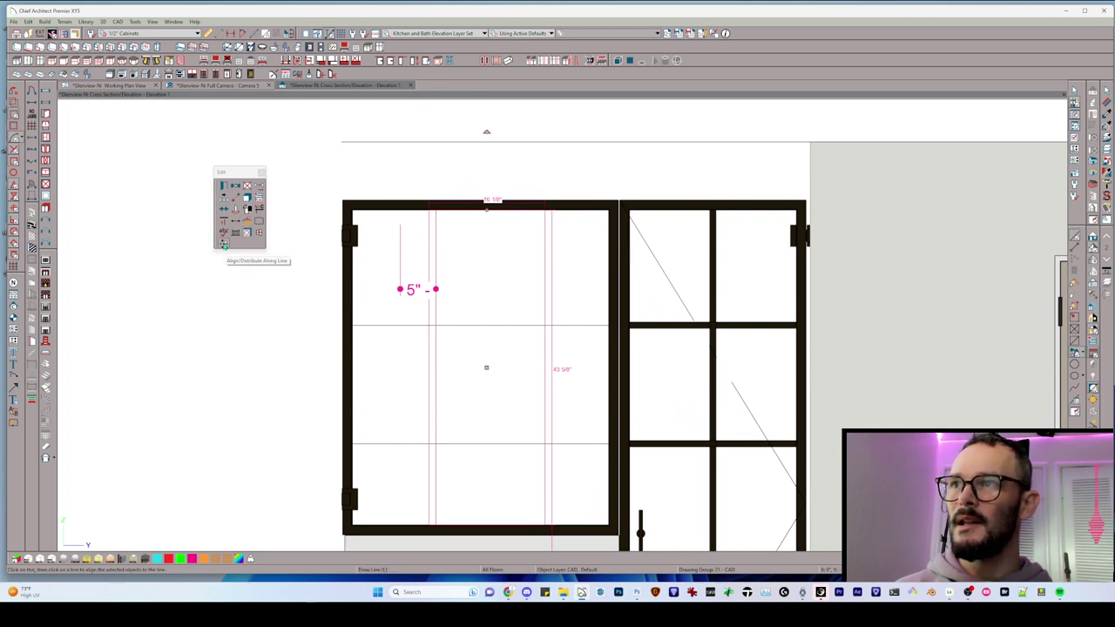
{"action": "left_click", "coordinate": [224, 245]}
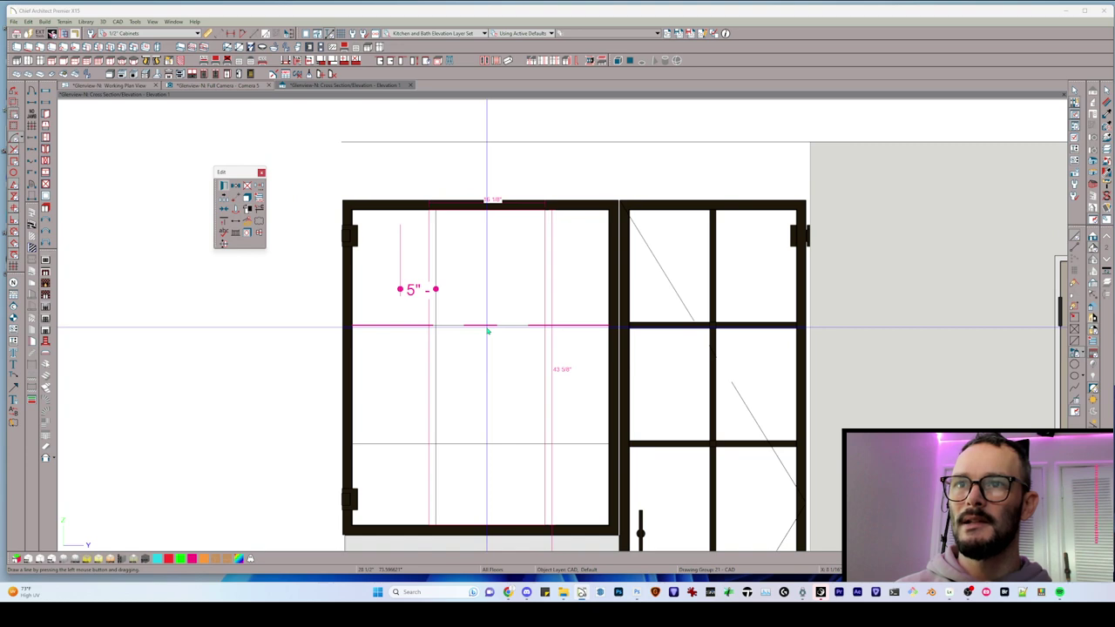
{"action": "left_click_drag", "start_coordinate": [488, 331], "coordinate": [485, 334]}
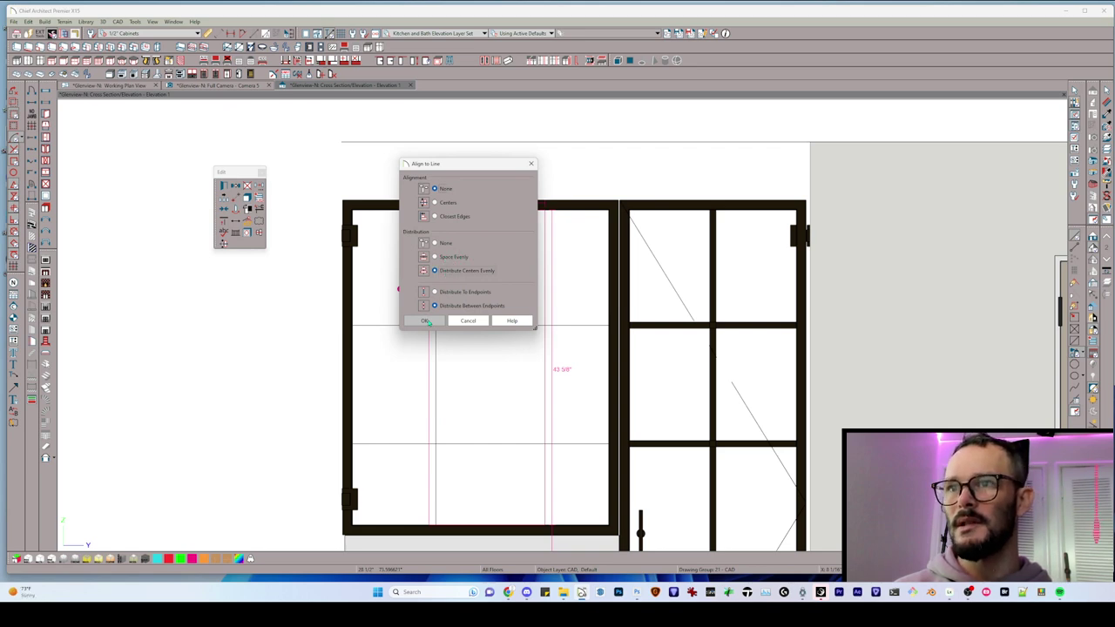
{"action": "left_click", "coordinate": [426, 321]}
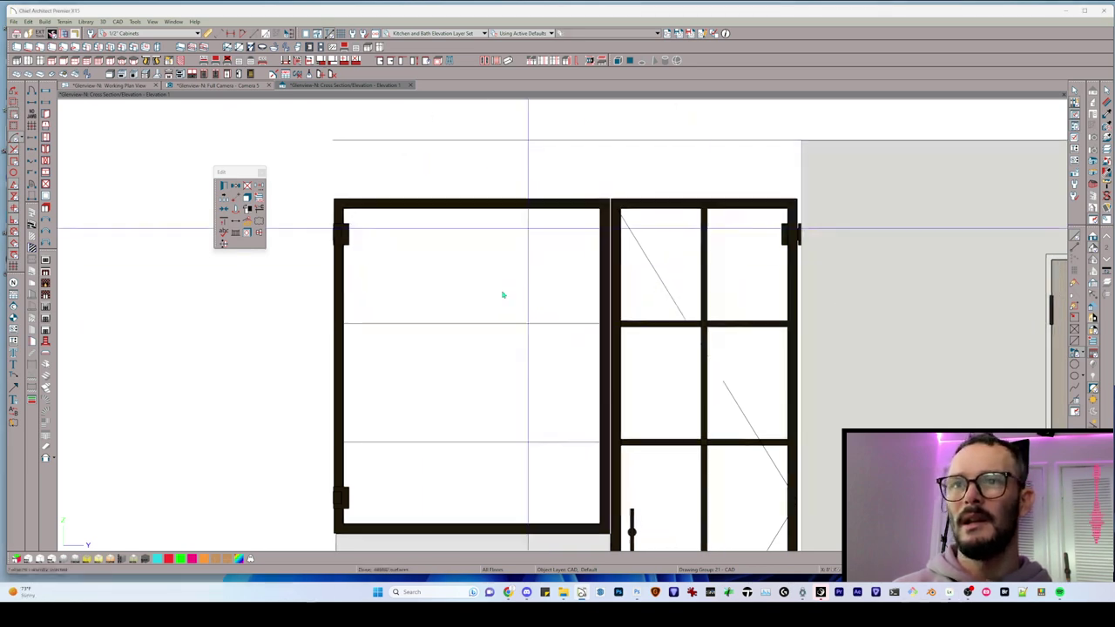
{"action": "scroll", "coordinate": [509, 305], "scroll_direction": "down", "scroll_amount": 5}
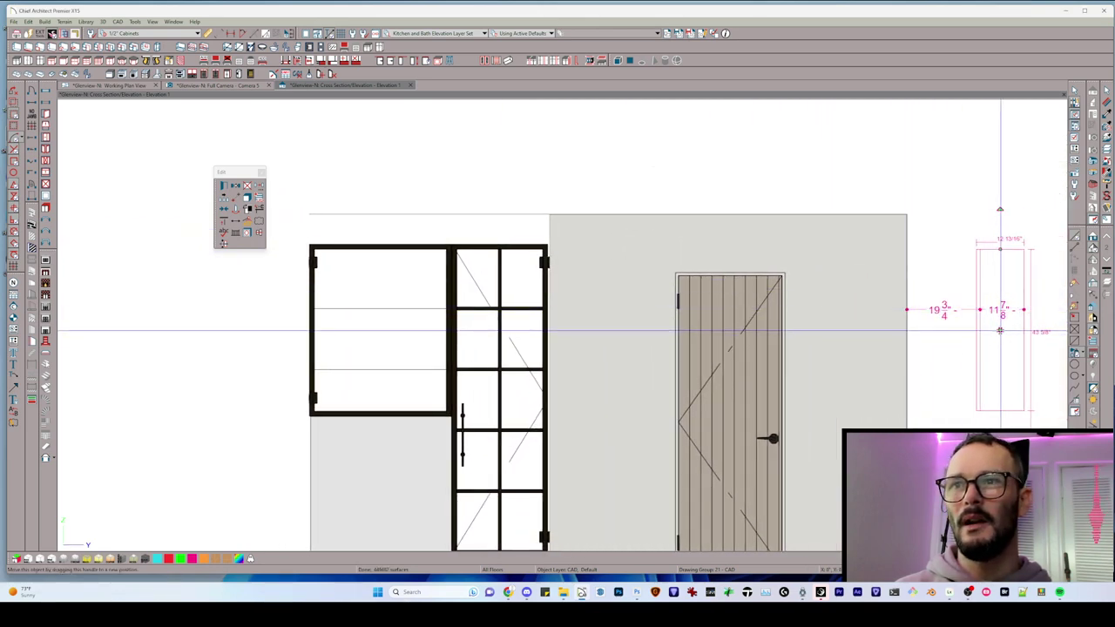
Move the two vertical lines back inside the fixed panel and draw a vertical helper line up from the upper horizontal line's midpoint.
{"action": "left_click_drag", "start_coordinate": [1001, 331], "coordinate": [376, 343]}
{"action": "scroll", "coordinate": [376, 343], "scroll_direction": "up", "scroll_amount": 4}
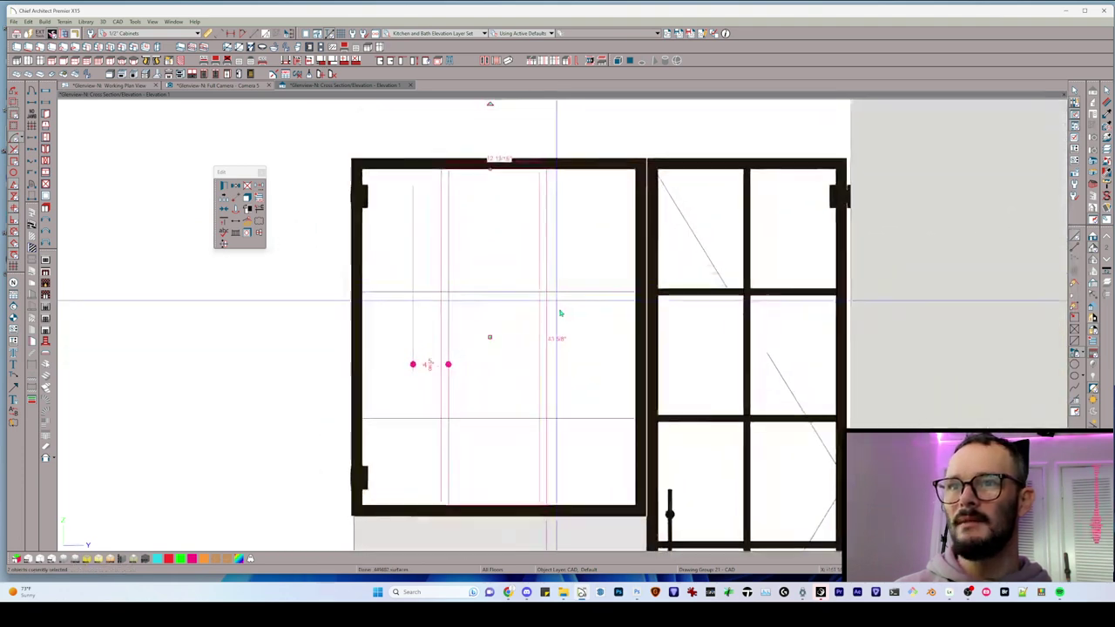
{"action": "left_click", "coordinate": [535, 334]}
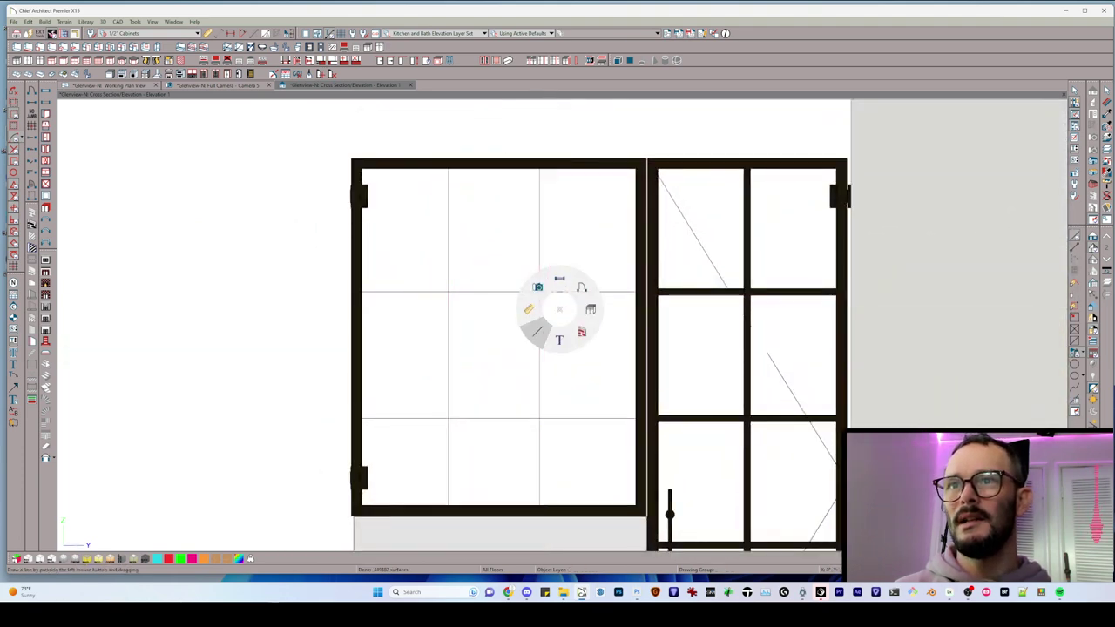
{"action": "left_click_drag", "start_coordinate": [499, 292], "coordinate": [498, 128]}
Center the two full-height vertical lines together about the helper line, and delete the helper line.
{"action": "left_click", "coordinate": [539, 220]}
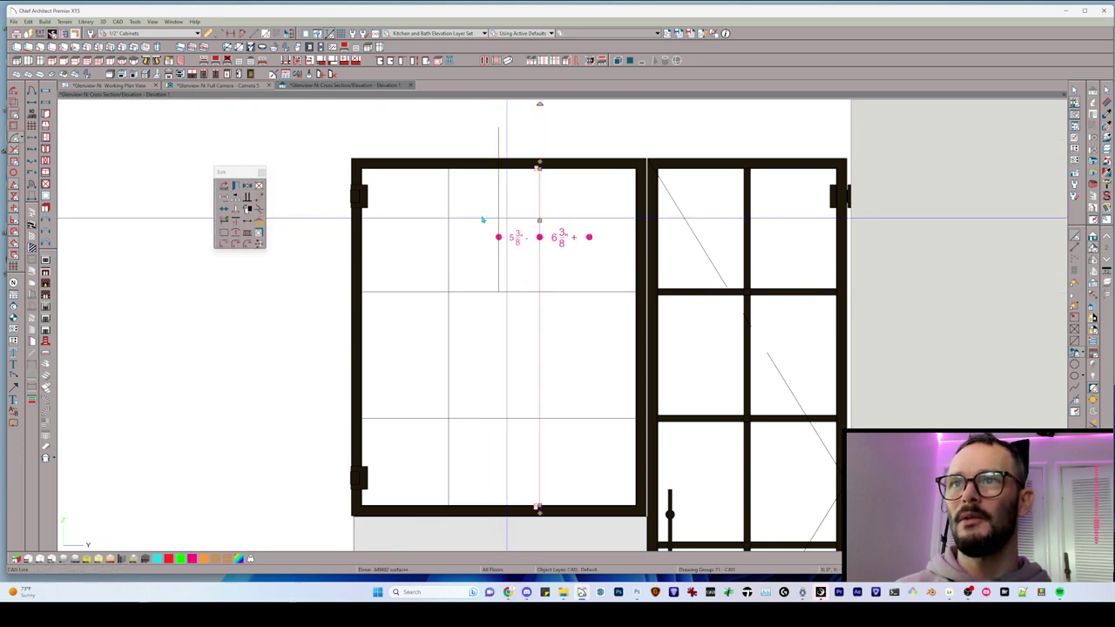
{"action": "left_click", "coordinate": [451, 210], "text": "shift"}
{"action": "left_click", "coordinate": [458, 196]}
{"action": "left_click", "coordinate": [498, 181]}
{"action": "left_click", "coordinate": [515, 210]}
{"action": "left_click", "coordinate": [498, 242]}
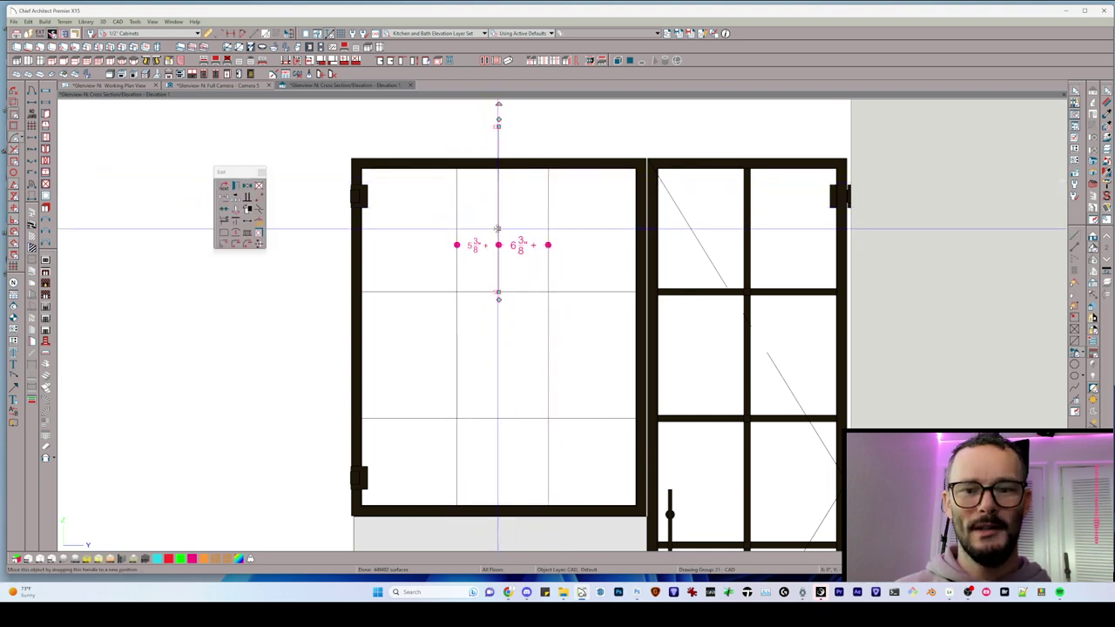
{"action": "left_click", "coordinate": [536, 307]}
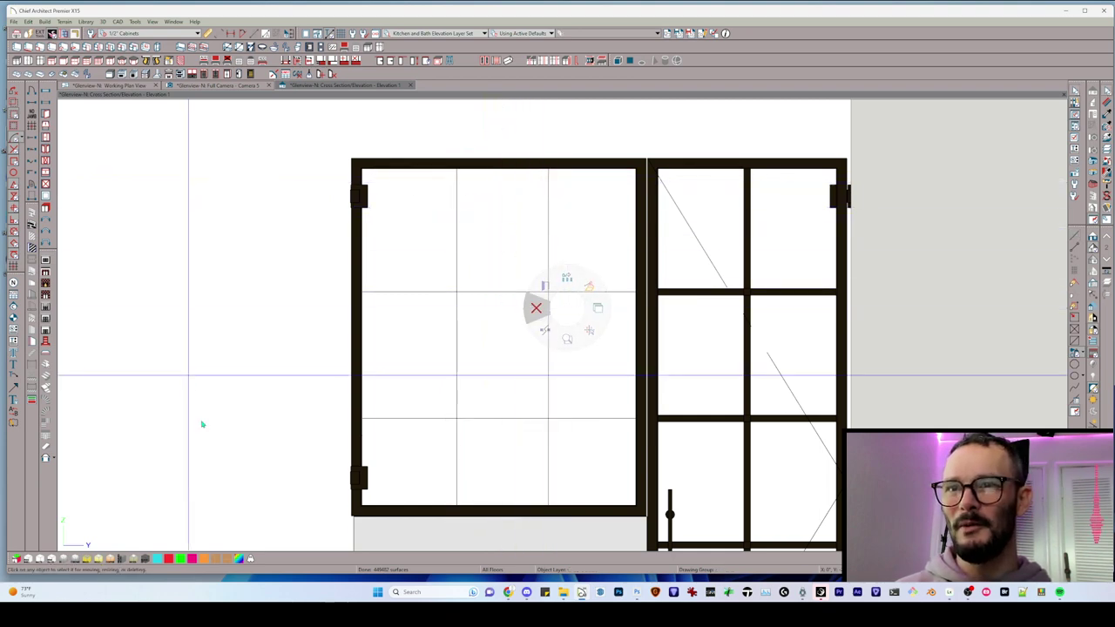
Select all the horizontal and vertical grid lines inside the fixed panel and make them into a CAD block.
{"action": "scroll", "coordinate": [453, 406], "scroll_direction": "down", "scroll_amount": 1}
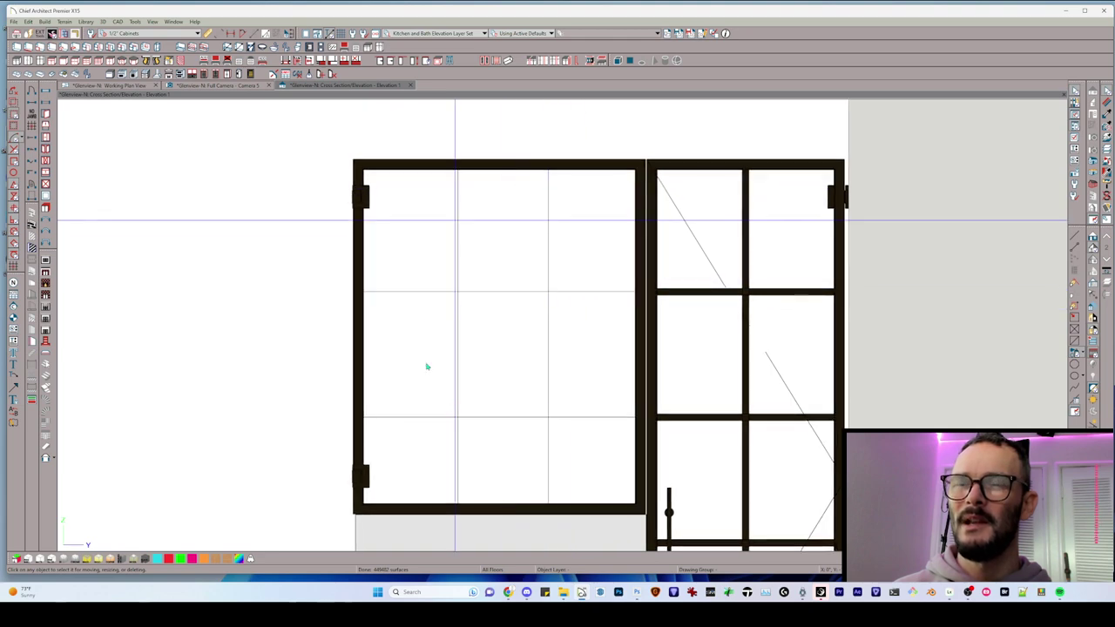
{"action": "scroll", "coordinate": [511, 436], "scroll_direction": "down", "scroll_amount": 3}
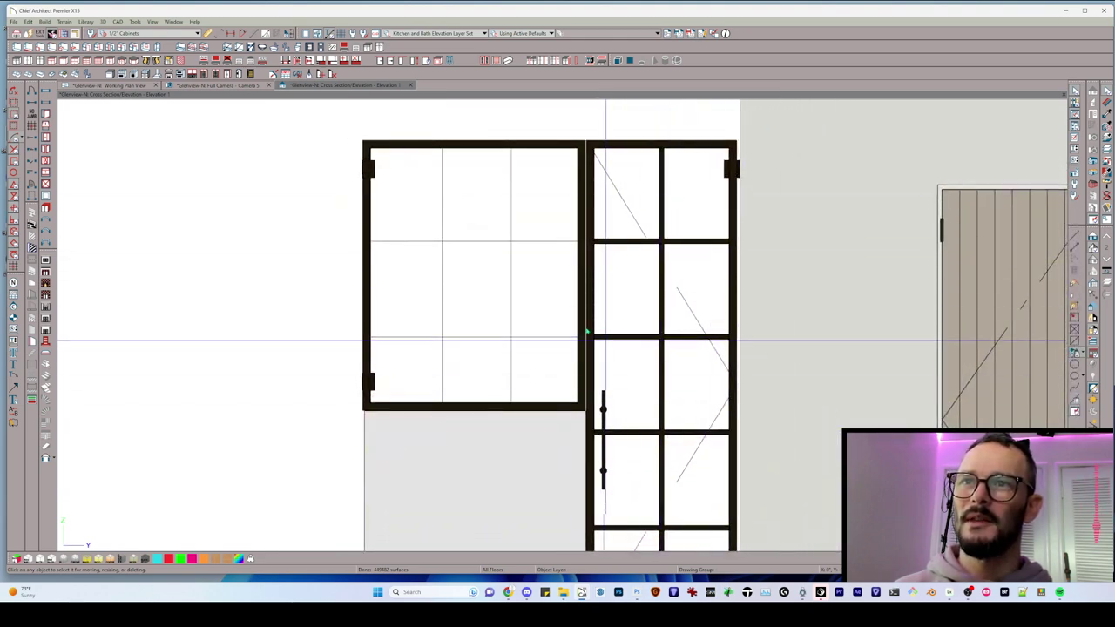
{"action": "scroll", "coordinate": [580, 253], "scroll_direction": "up", "scroll_amount": 3}
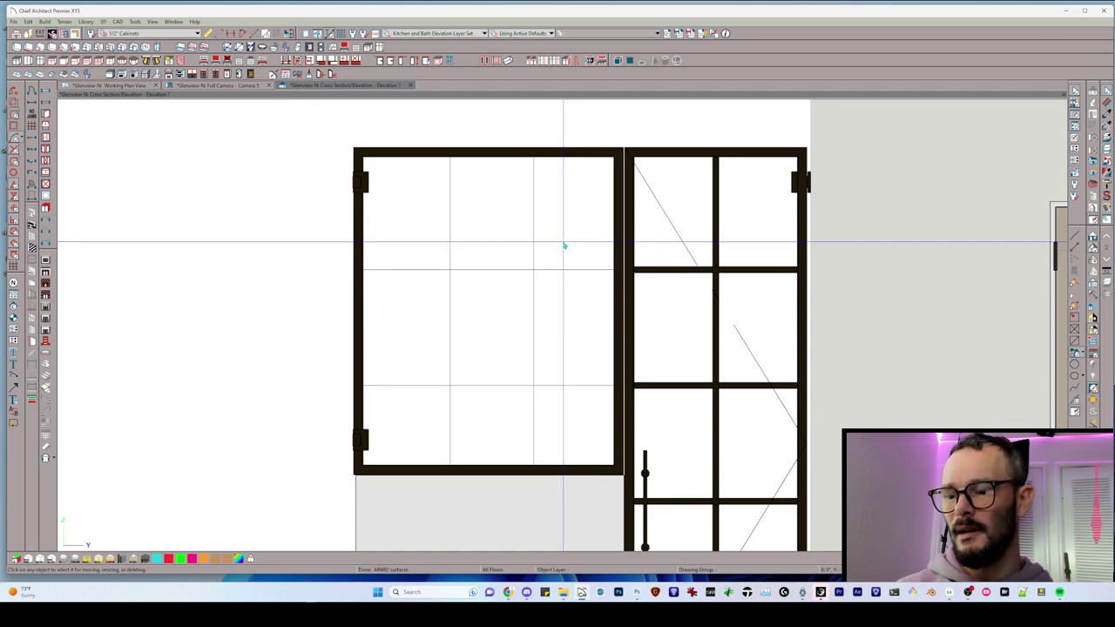
{"action": "left_click_drag", "start_coordinate": [564, 244], "coordinate": [426, 420]}
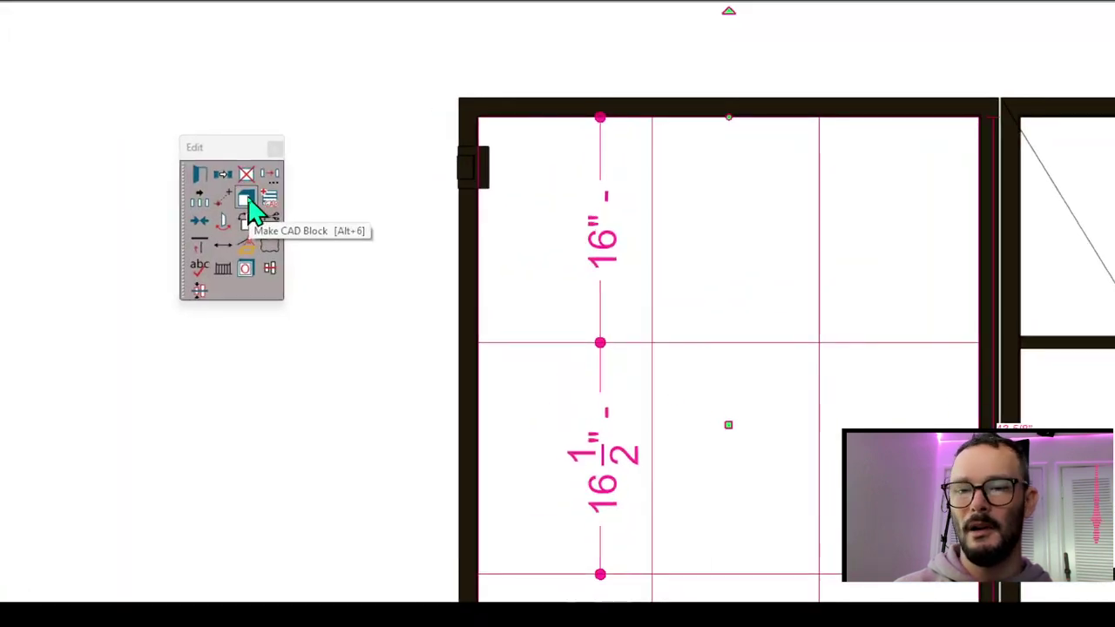
{"action": "left_click", "coordinate": [247, 200]}
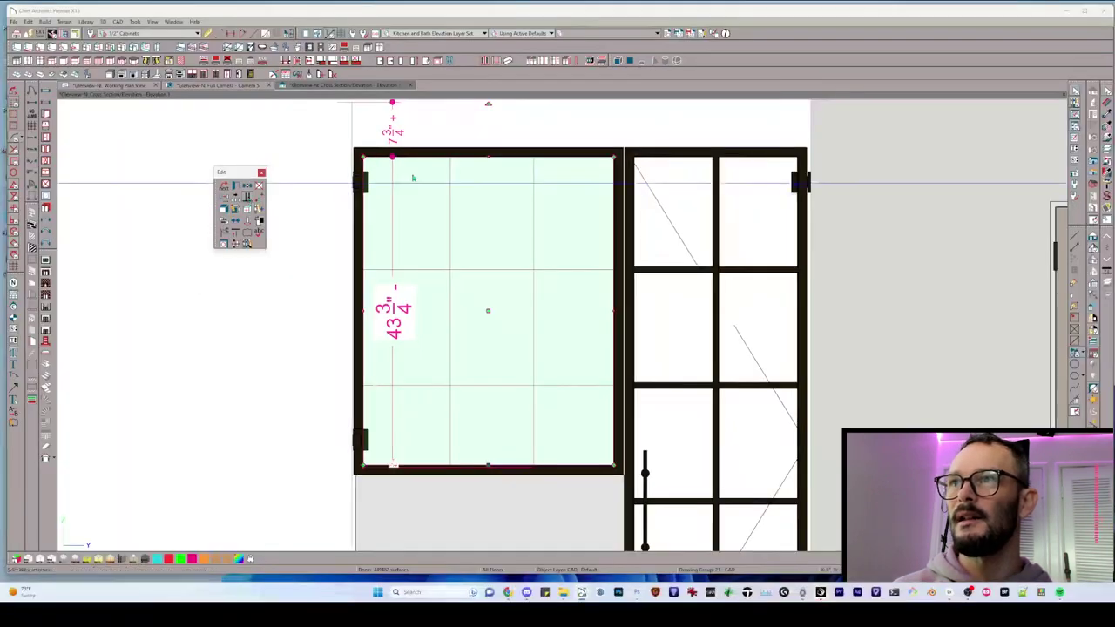
Load the CAD block as muntins into the fixed glass panel and inspect the shower glass in the Full Camera view.
{"action": "left_click", "coordinate": [475, 152]}
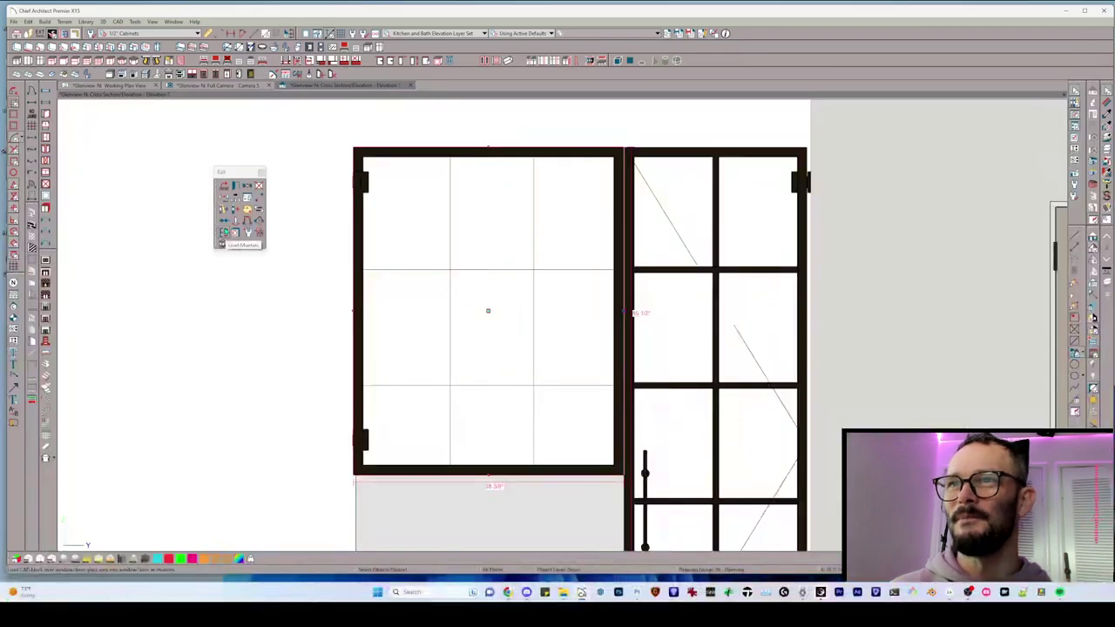
{"action": "left_click", "coordinate": [223, 243]}
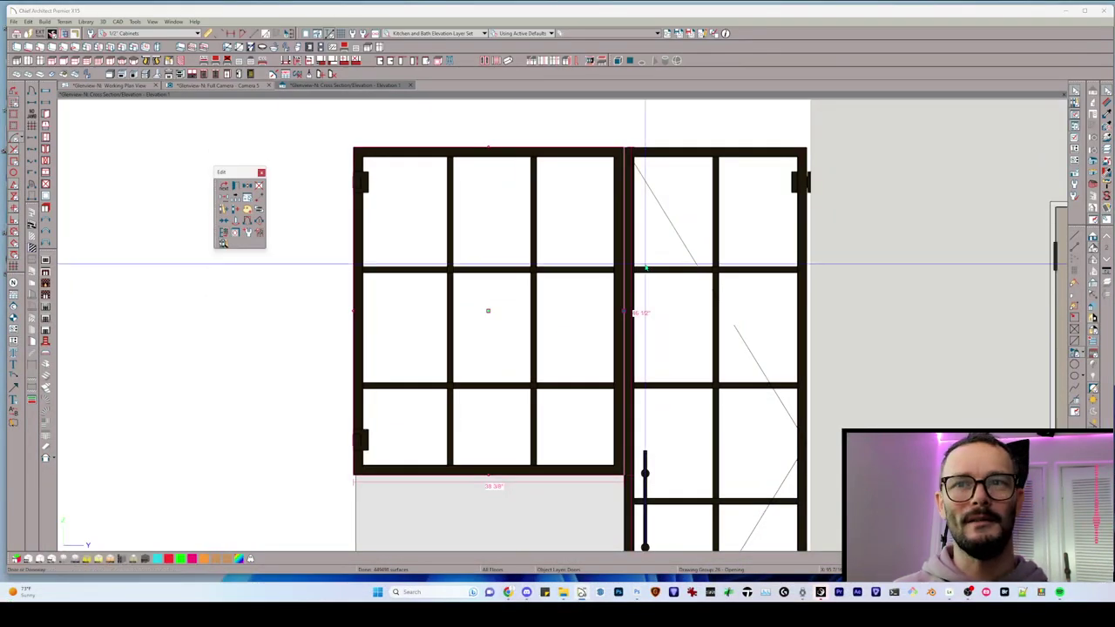
{"action": "left_click", "coordinate": [228, 85]}
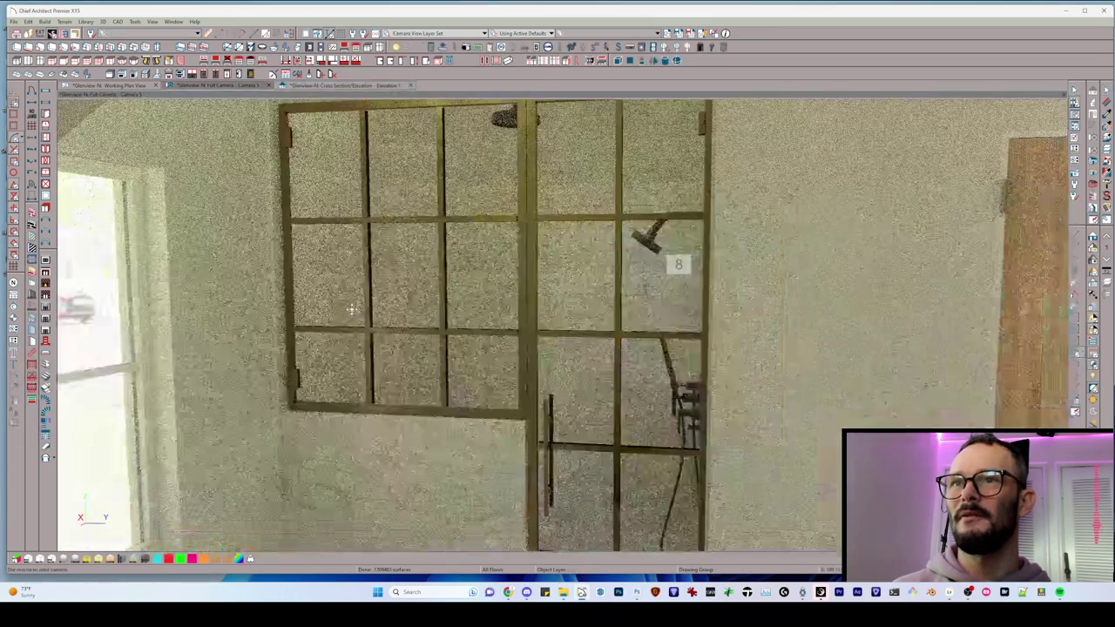
{"action": "middle_click_drag", "start_coordinate": [352, 309], "coordinate": [351, 310]}
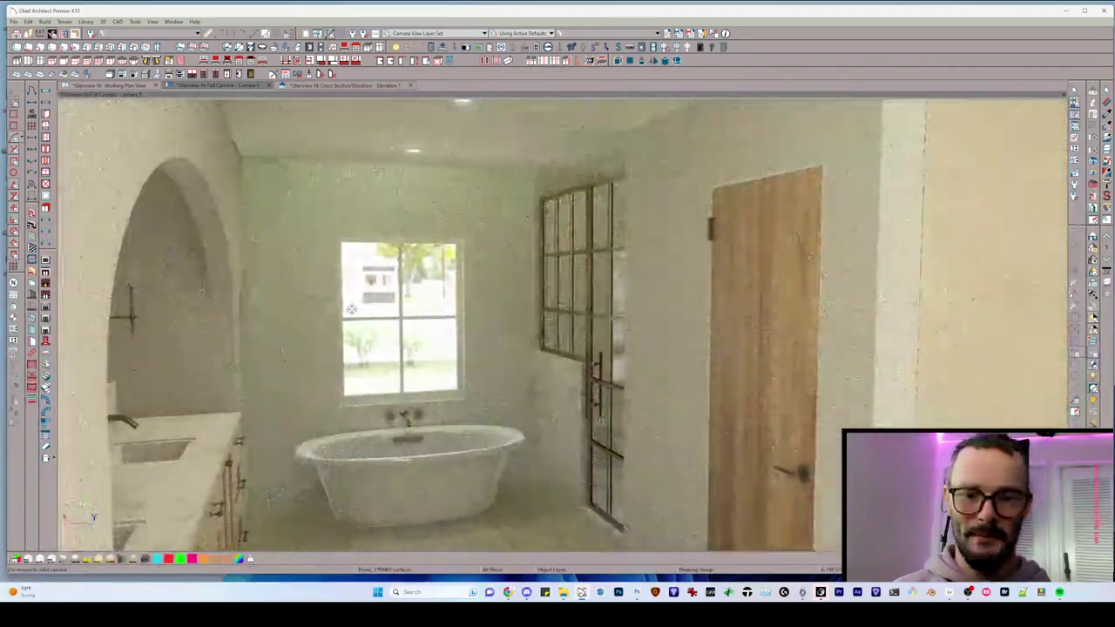